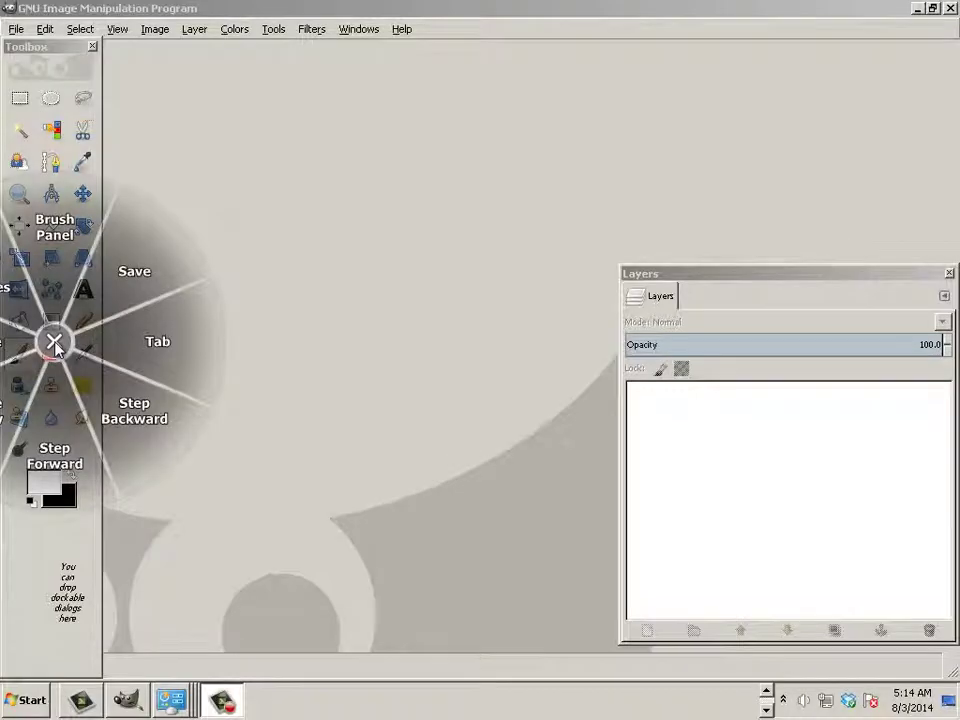
Choose the Eraser tool in the Toolbox after briefly trying the Ink tool.
click(52, 353)
click(17, 387)
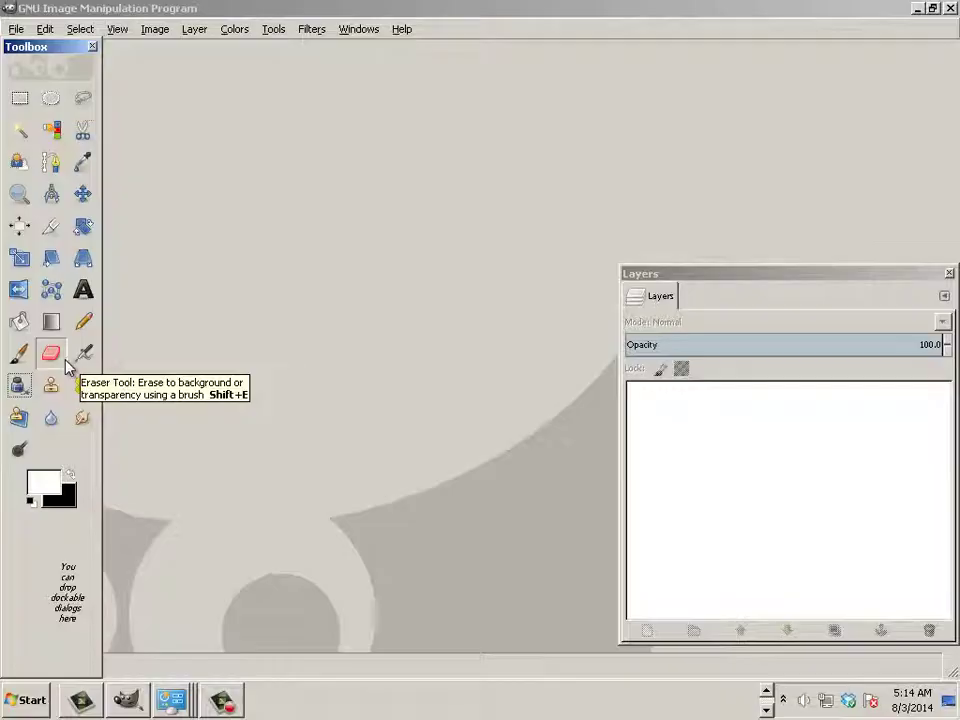
click(63, 360)
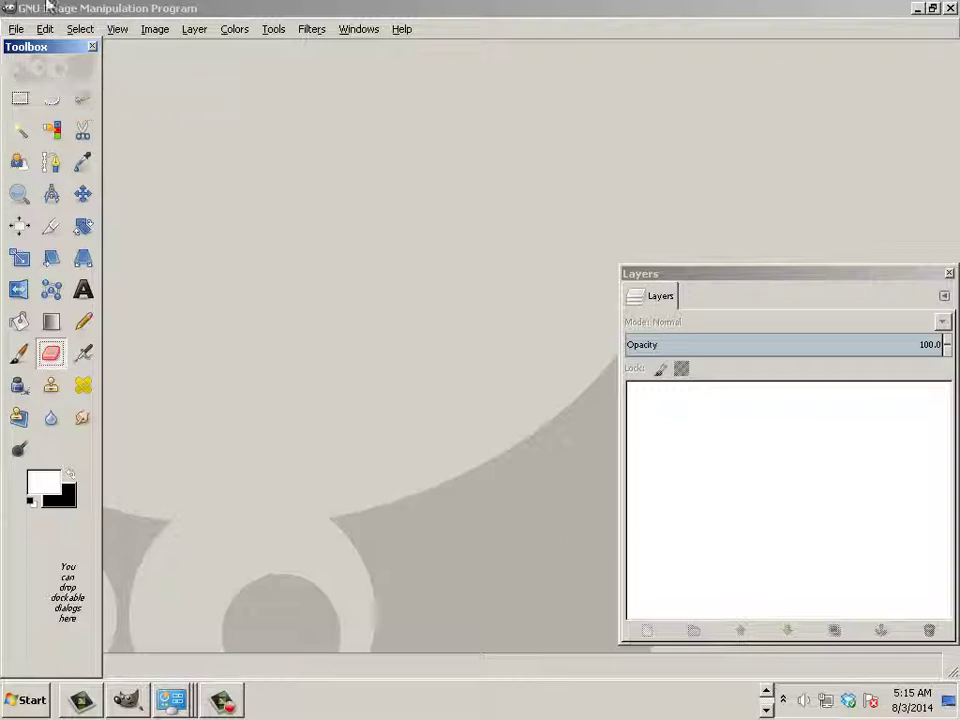
Create a new 8.5 × 11 in image (612×792 px, 72 ppi) filled with the black background colour.
click(16, 29)
click(33, 52)
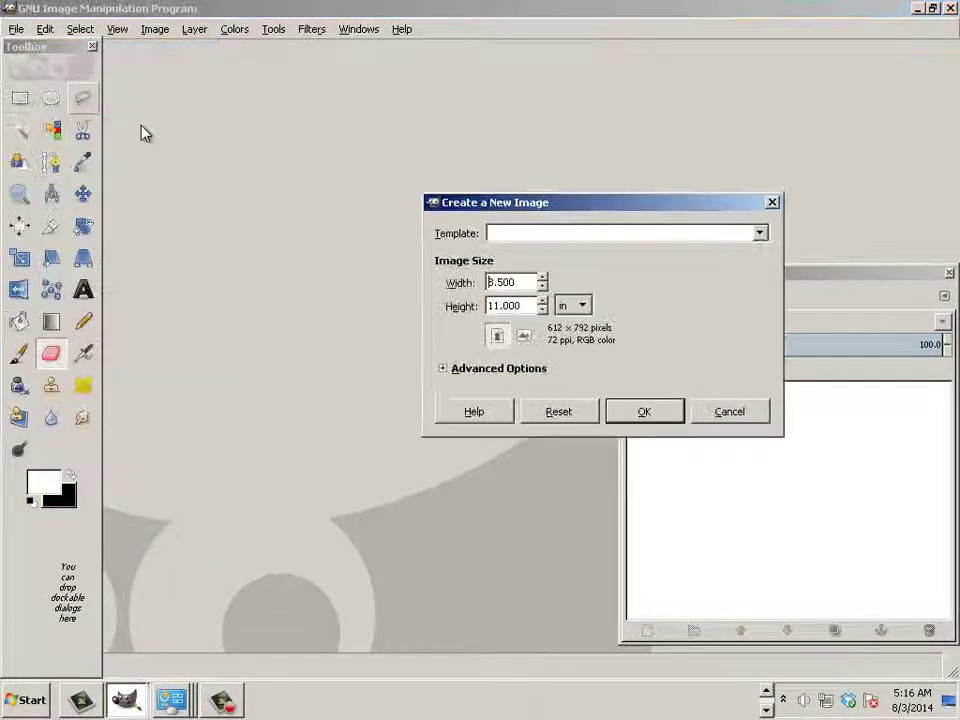
drag(534, 206, 288, 188)
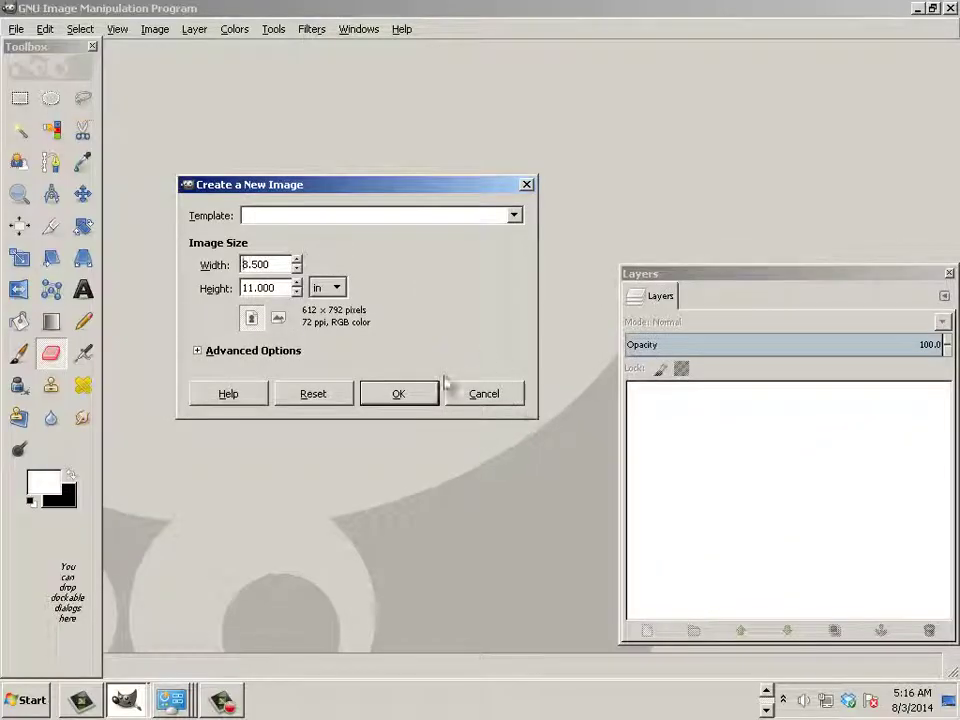
click(222, 352)
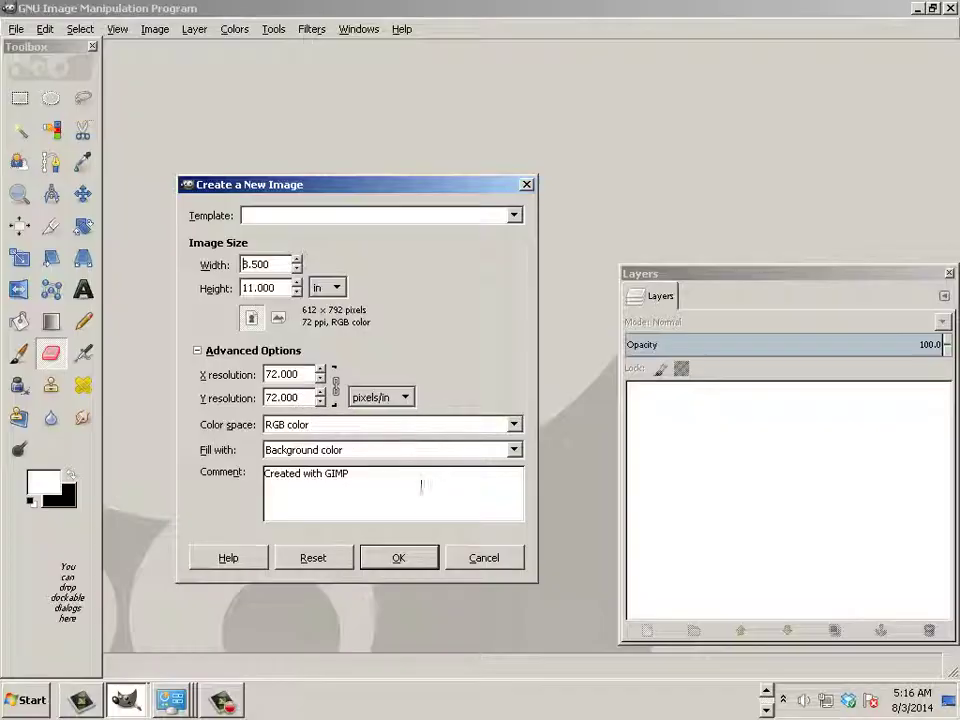
click(397, 559)
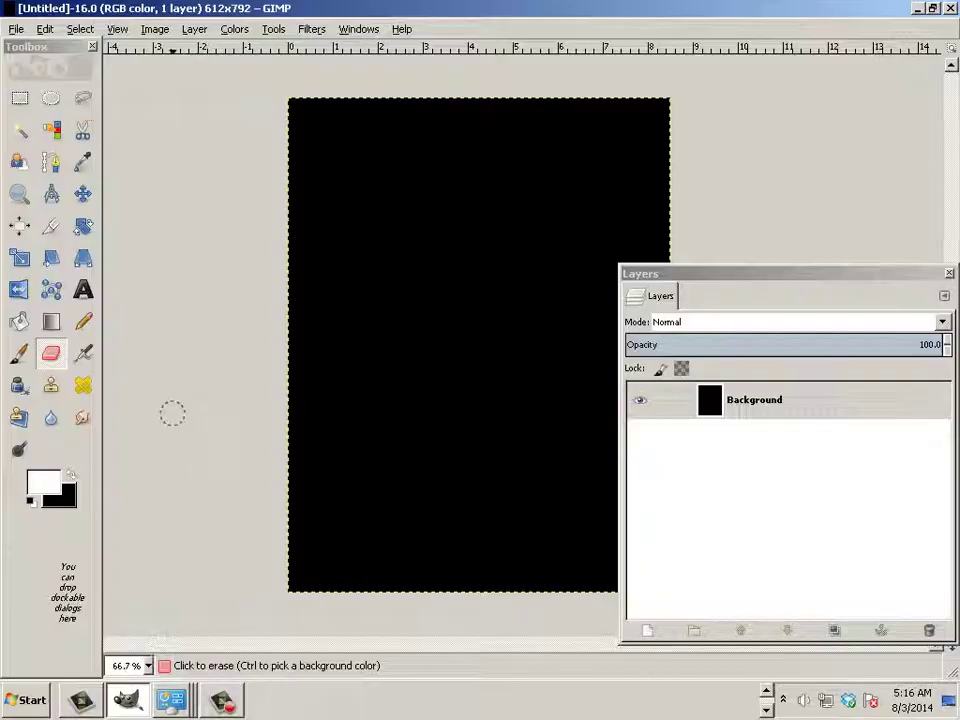
Adjust the eraser brush size to 81.
scroll(242, 399, up, 1)
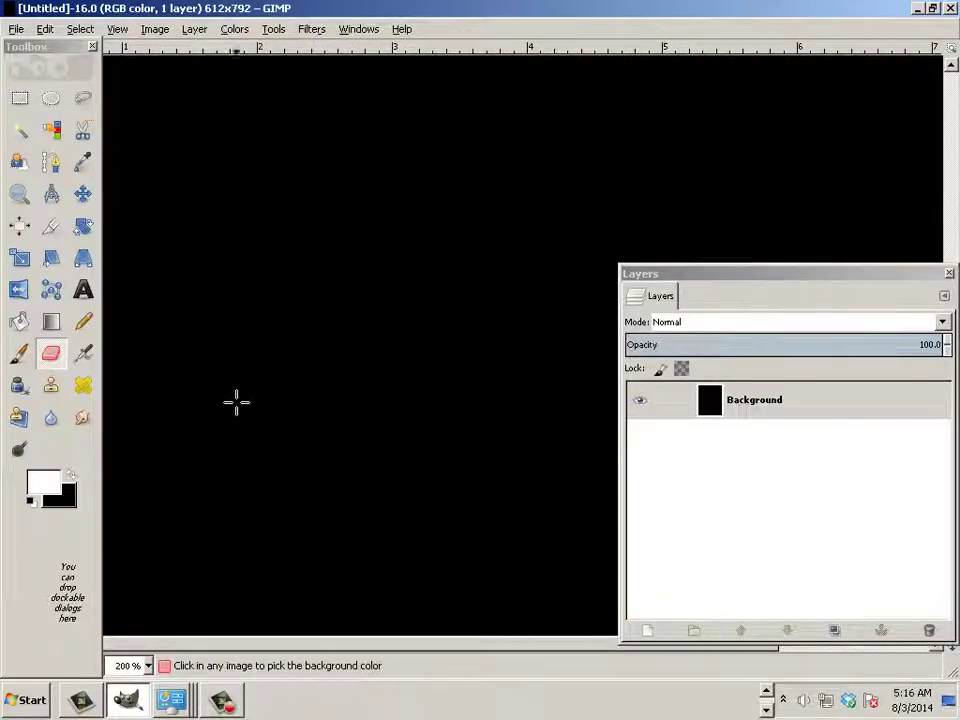
key(bracketright)
key(bracketleft)
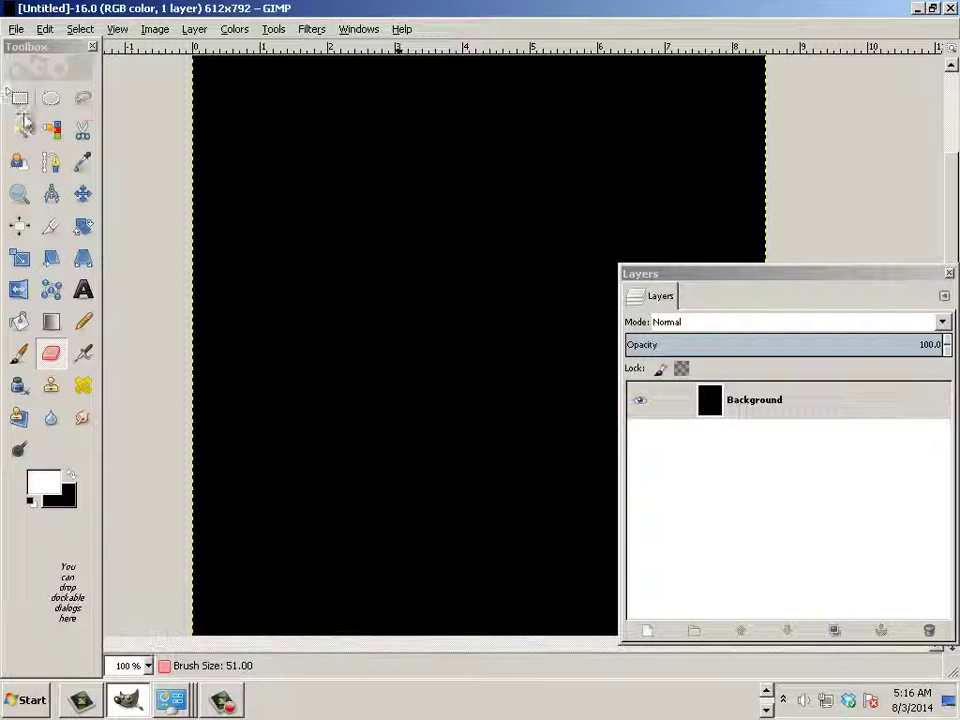
key(bracketleft)
key(bracketleft)
key(bracketleft)
key(bracketleft)
key(bracketleft)
key(bracketright)
key(bracketright)
key(bracketright)
key(bracketright)
key(bracketright)
key(bracketright)
key(bracketright)
key(bracketright)
Switch to the Paintbrush with the Bristles 03 brush at size 111.
click(19, 354)
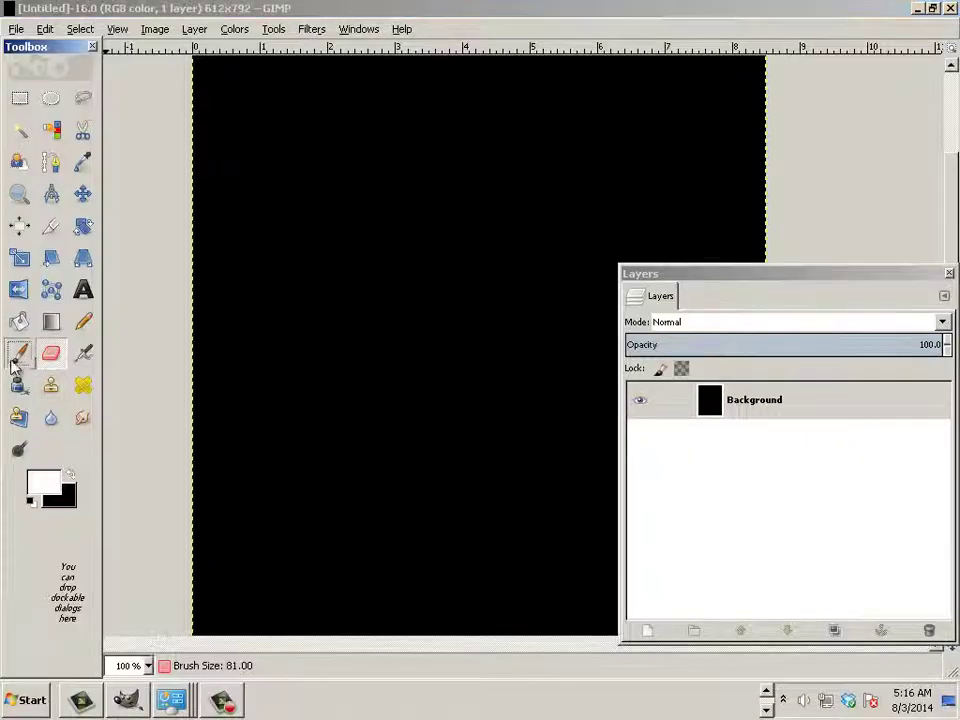
double_click(22, 355)
click(22, 343)
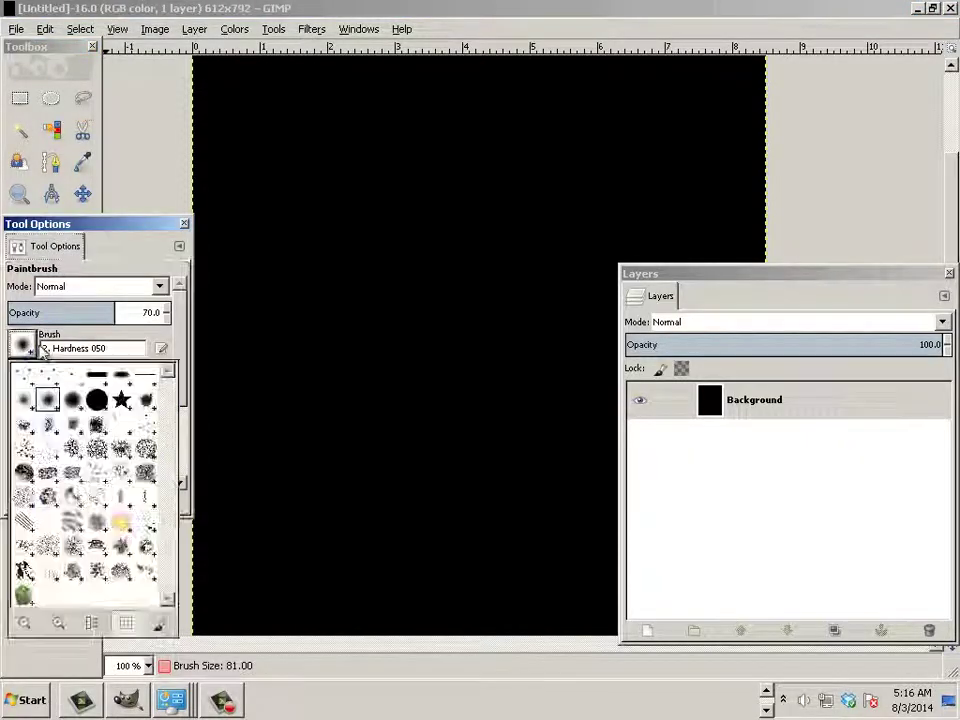
click(50, 455)
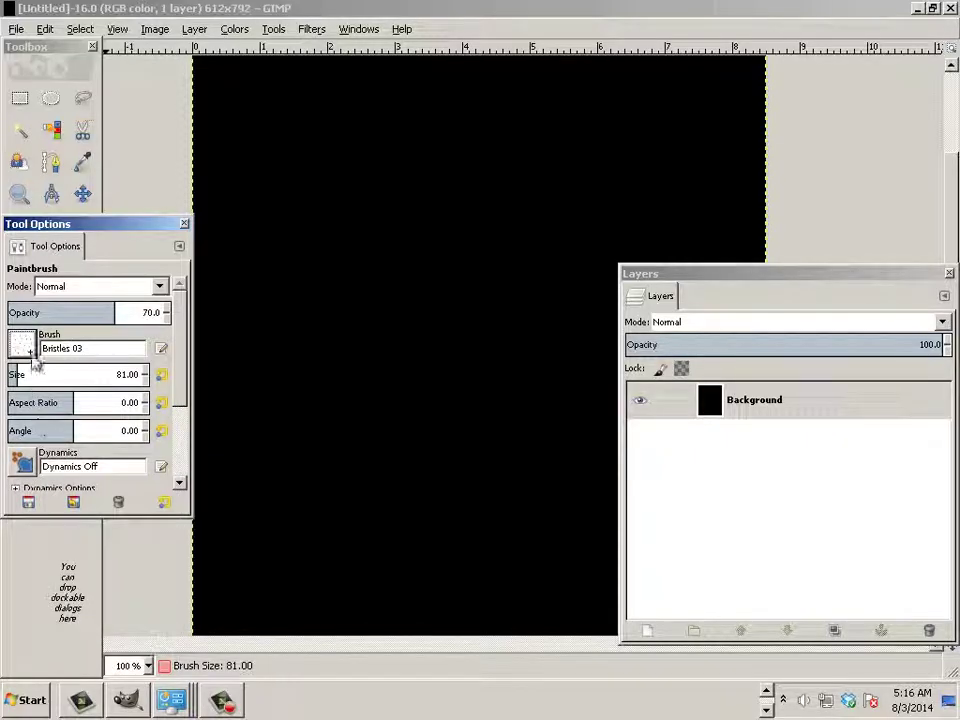
key(bracketright)
key(bracketright)
key(bracketright)
With the brush at size 141, paint a diagonal bristle band from lower left to upper right.
mouse_move(275, 415)
mouse_down()
mouse_move(354, 321)
mouse_move(630, 200)
mouse_up()
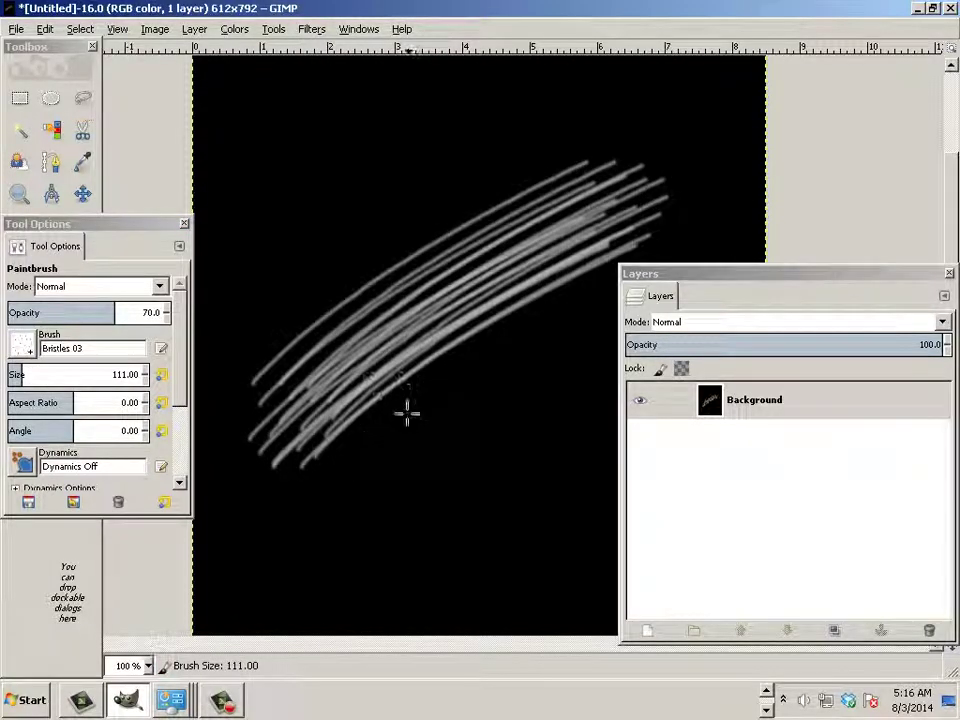
key(ctrl+z)
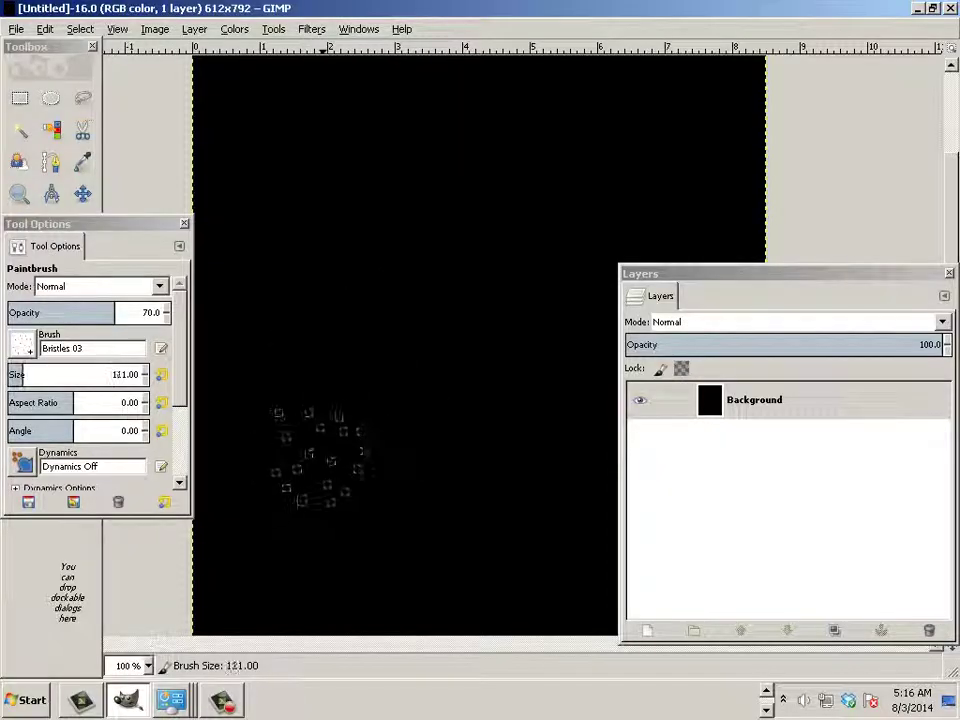
key(bracketright)
key(bracketright)
key(bracketright)
mouse_move(316, 461)
mouse_down()
mouse_move(755, 195)
mouse_move(800, 205)
mouse_up()
key(ctrl+z)
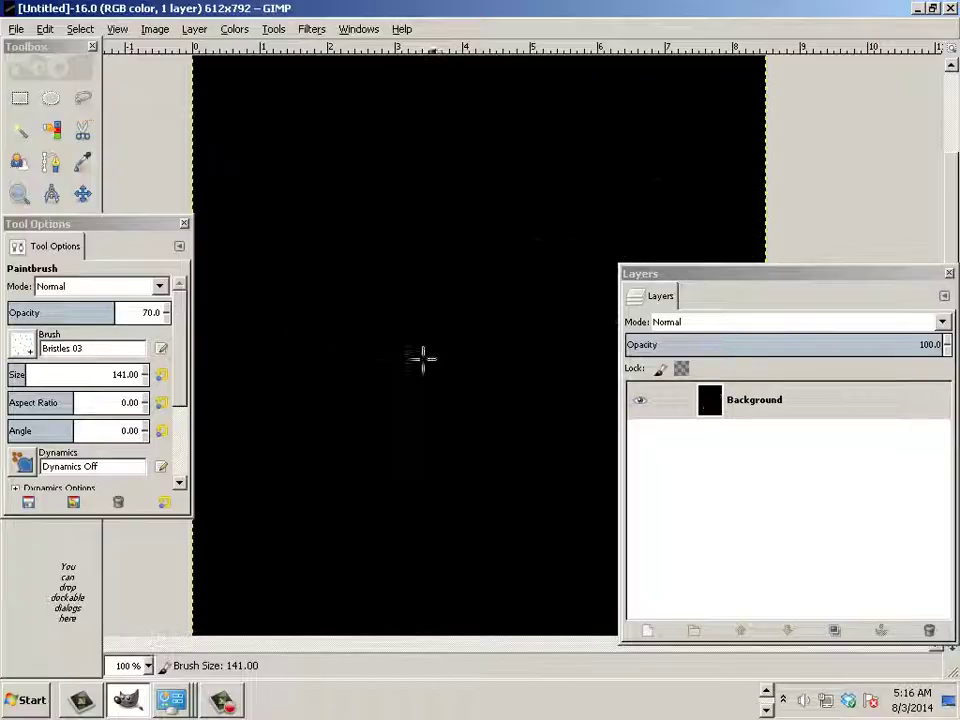
drag(270, 410, 640, 205)
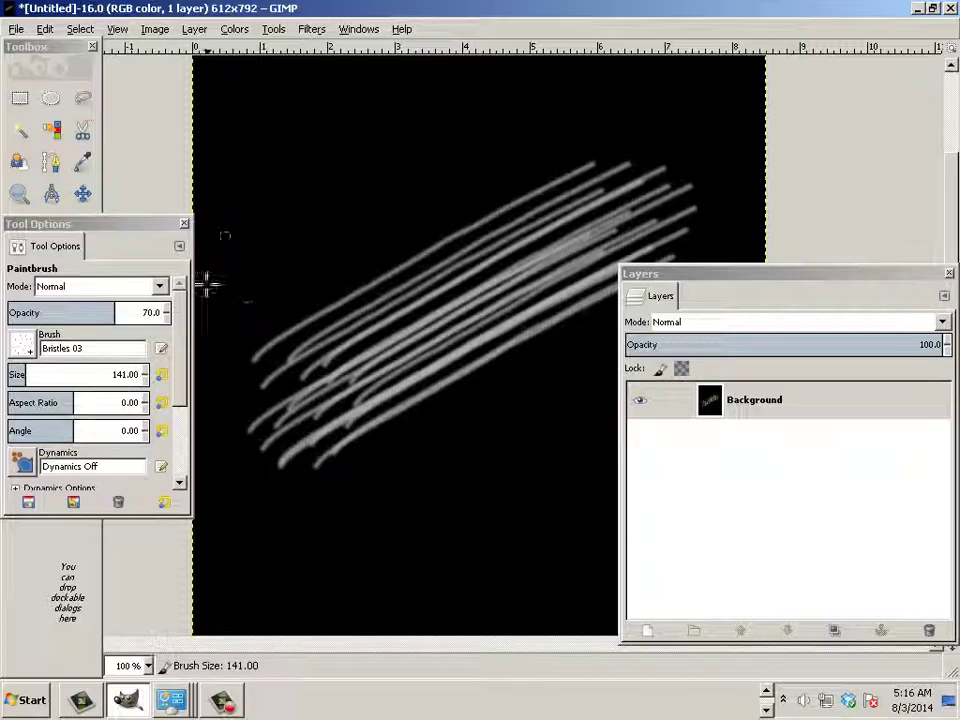
scroll(462, 288, up, 3)
scroll(460, 287, up, 1)
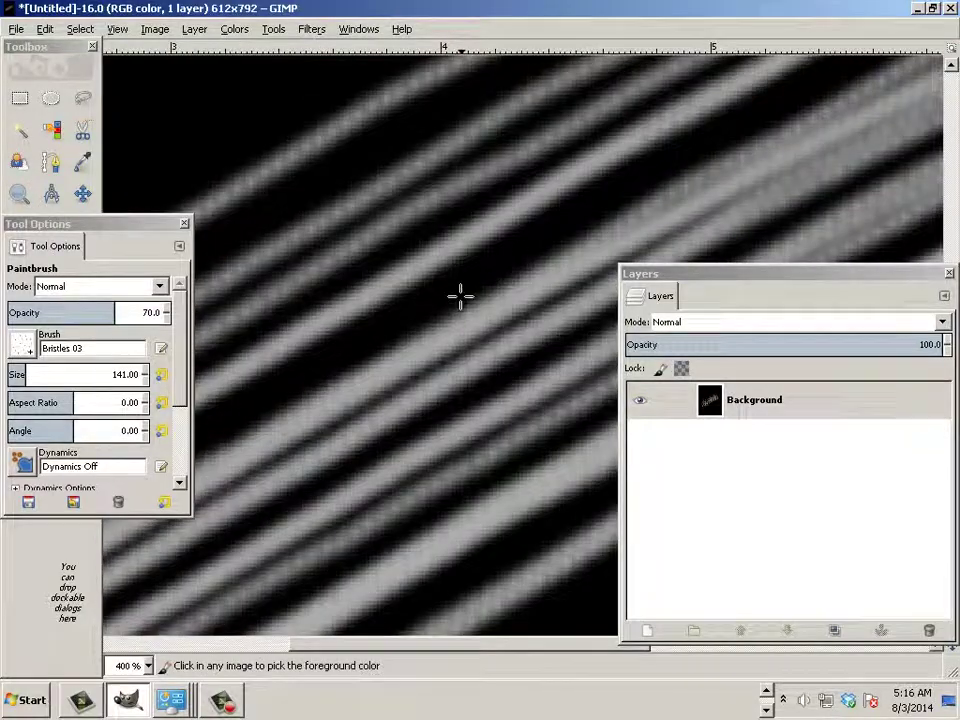
scroll(459, 296, up, 1)
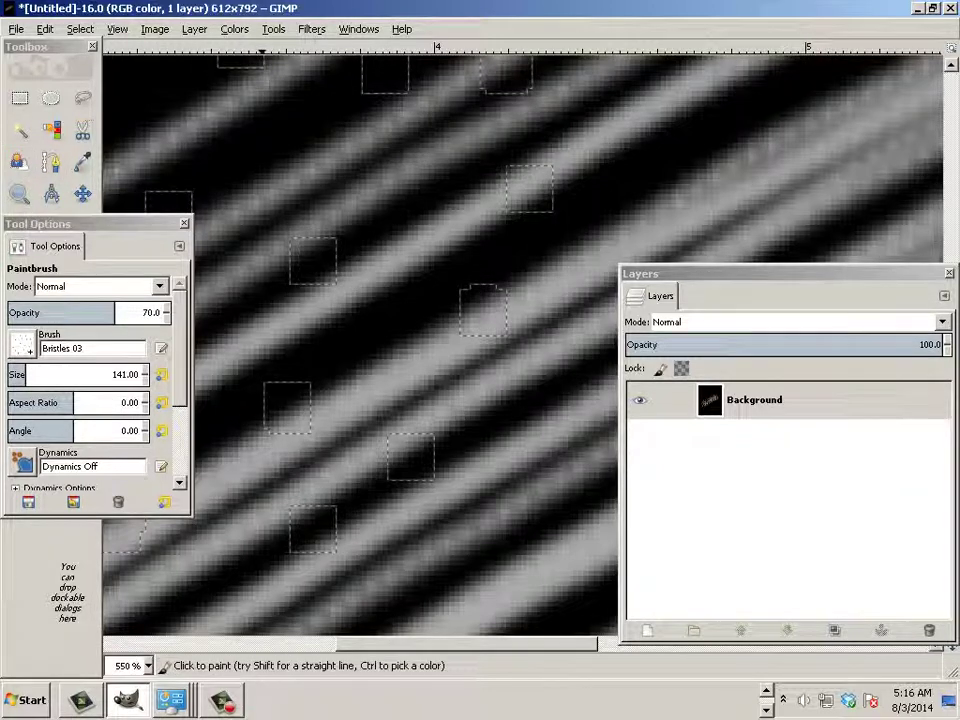
Select the 2. Hardness 050 brush and set its size to 1.
click(21, 343)
click(47, 400)
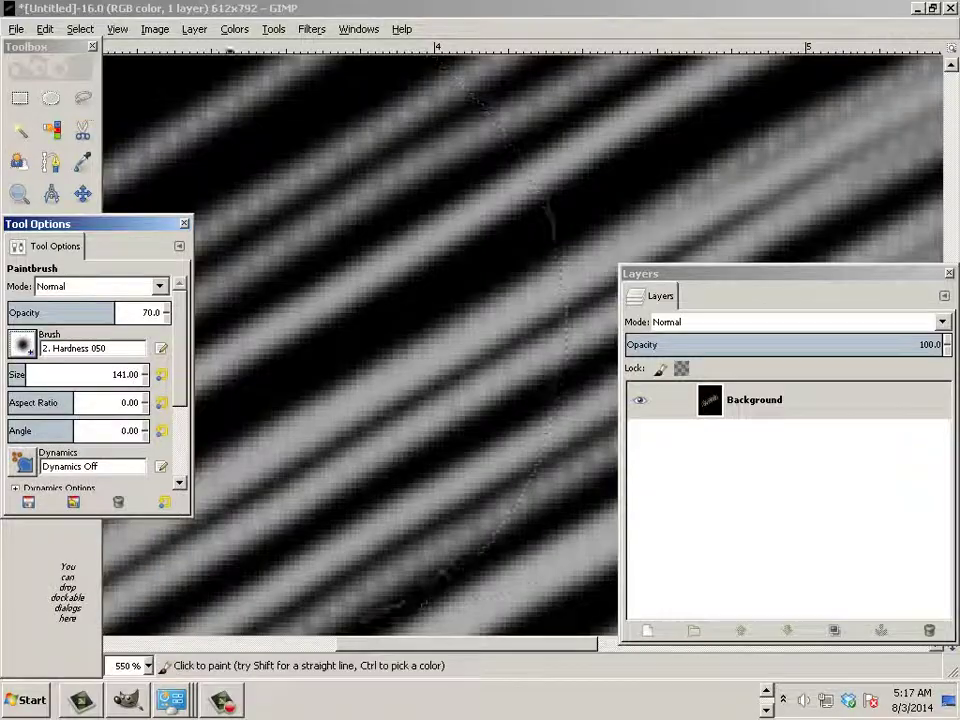
key(bracketleft)
key(bracketright)
key(bracketleft)
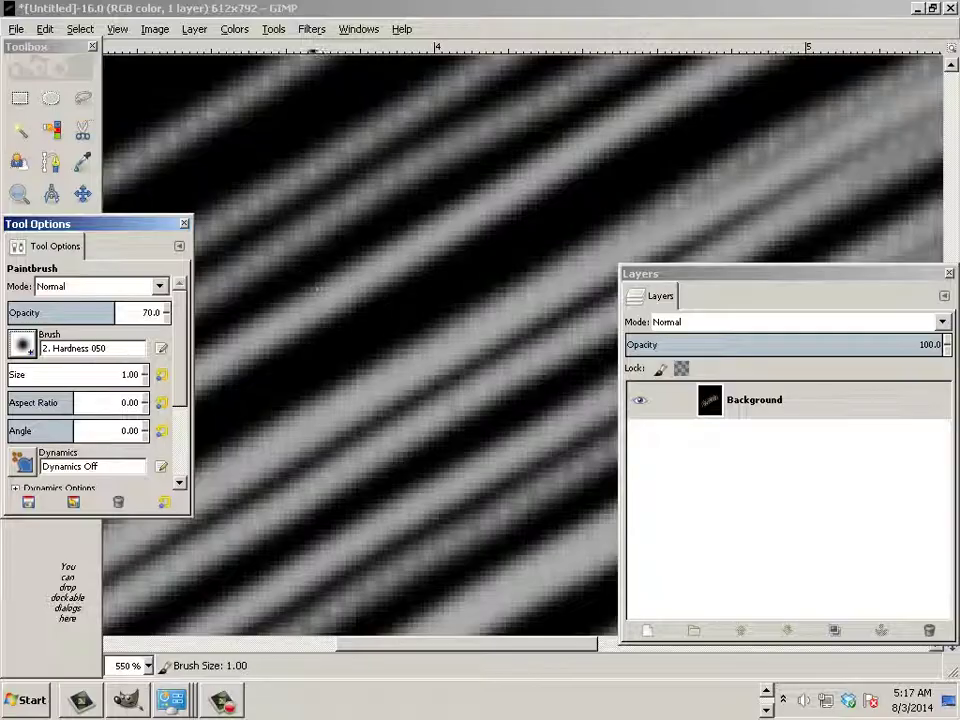
Draw thin white highlight lines along the upper and lower bristle ridges.
mouse_move(289, 330)
mouse_down()
mouse_move(300, 305)
mouse_move(506, 192)
mouse_move(563, 148)
mouse_up()
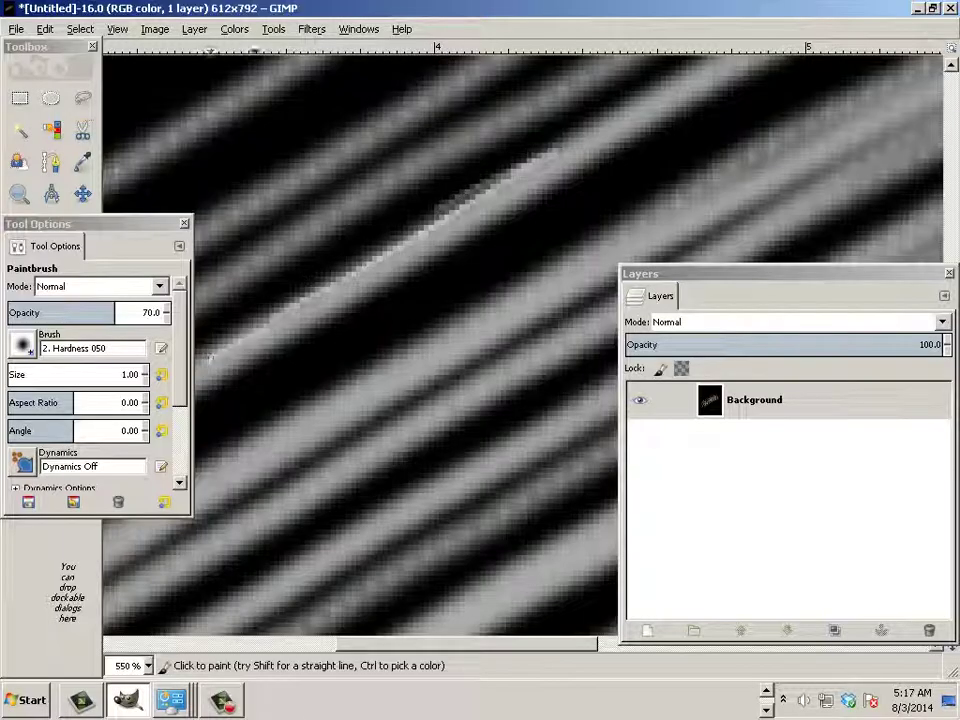
drag(212, 348, 519, 178)
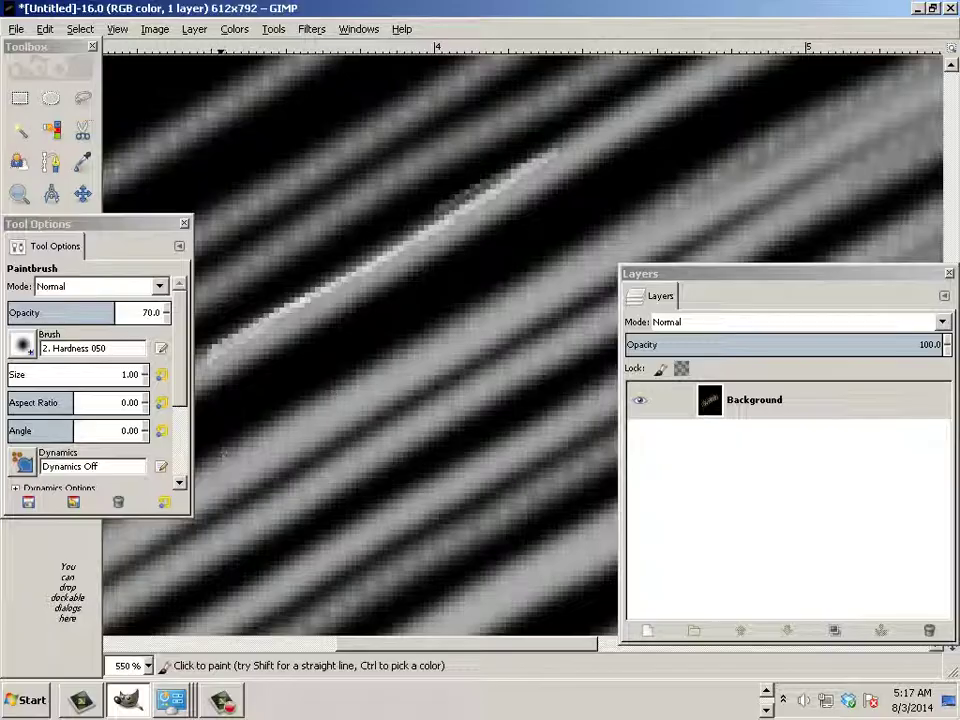
drag(315, 405, 515, 297)
drag(447, 333, 209, 471)
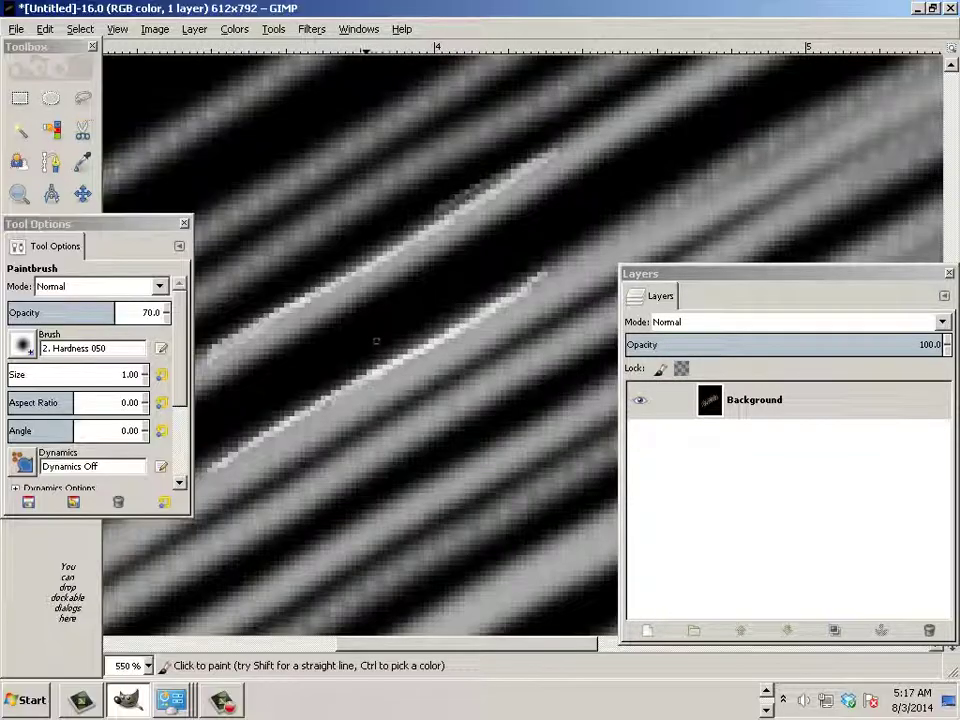
Lower the paintbrush opacity to 40, then zoom out and back in to review the strokes.
key(shift+comma)
key(shift+comma)
key(shift+comma)
key(minus)
key(minus)
key(minus)
key(minus)
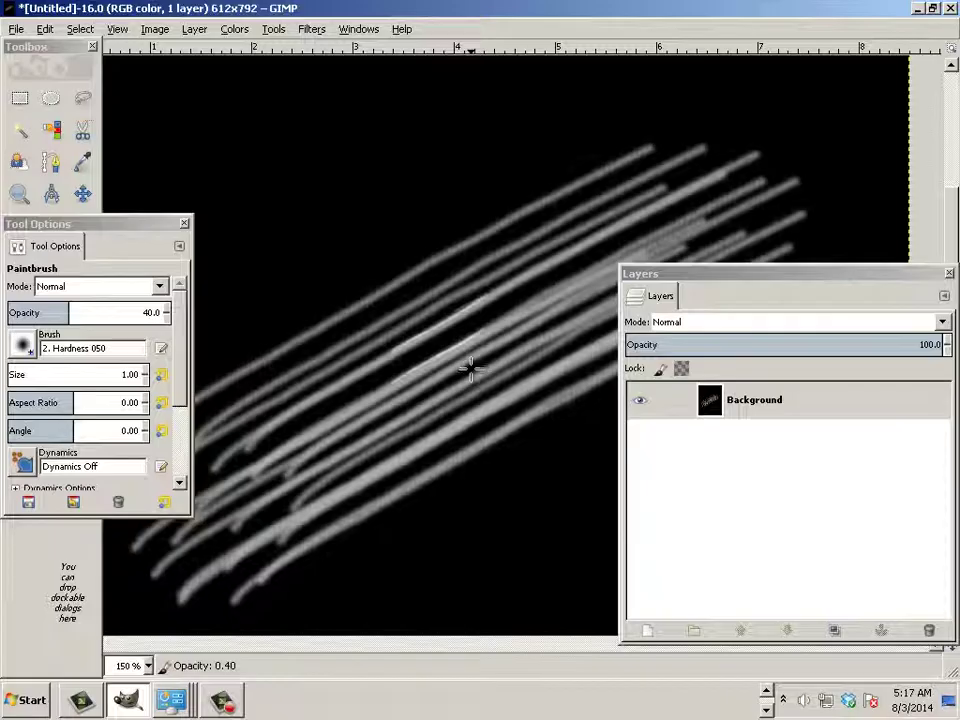
key(ctrl)
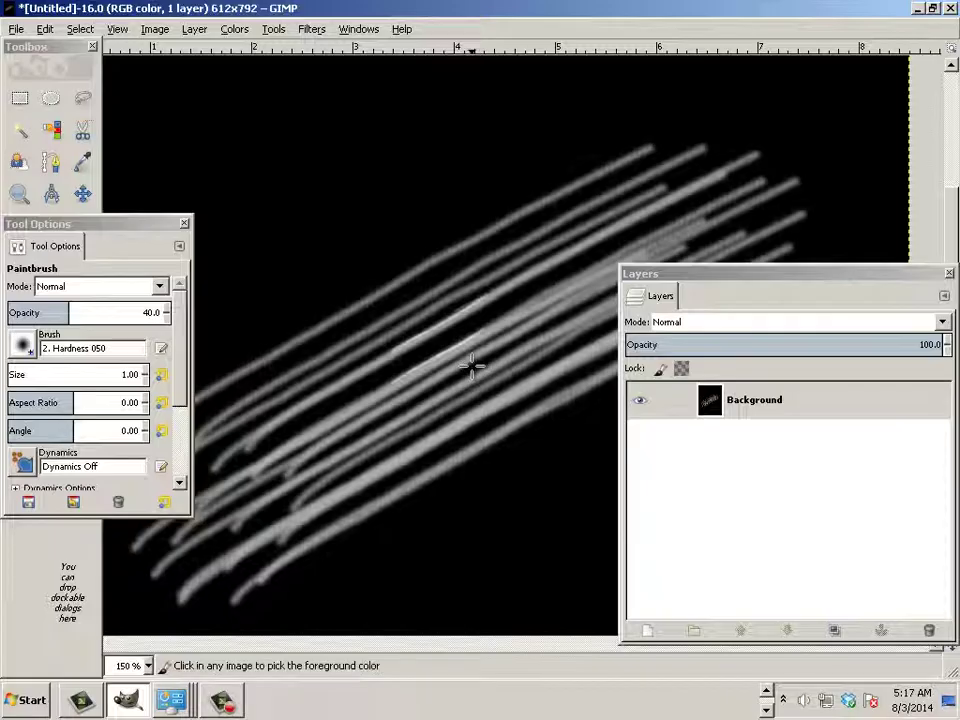
scroll(471, 366, up, 1)
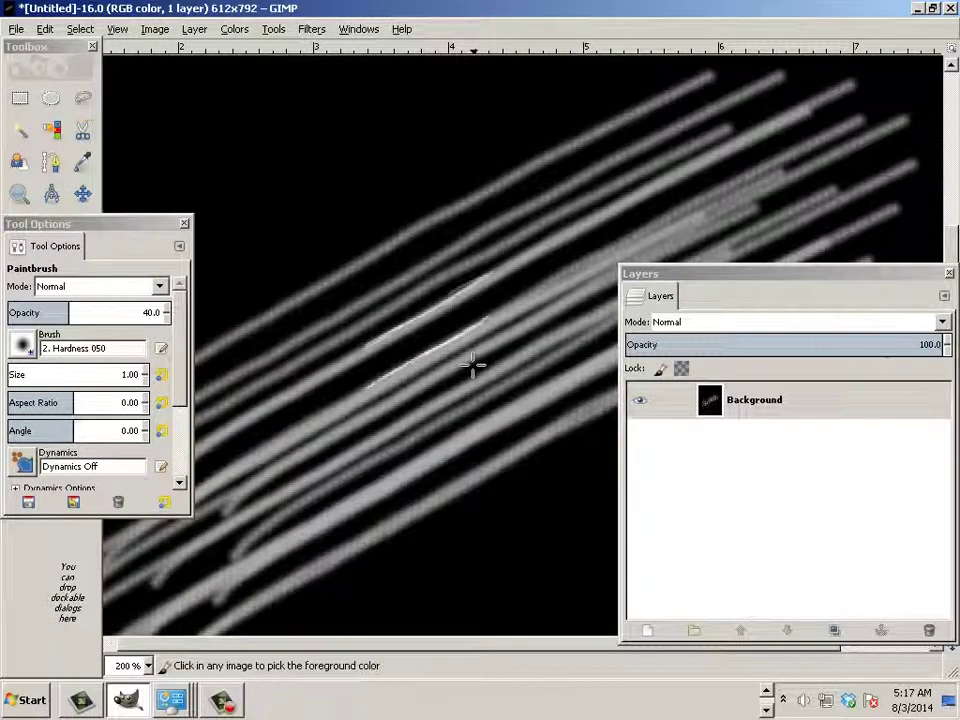
scroll(472, 366, up, 2)
scroll(472, 366, up, 1)
scroll(472, 366, down, 1)
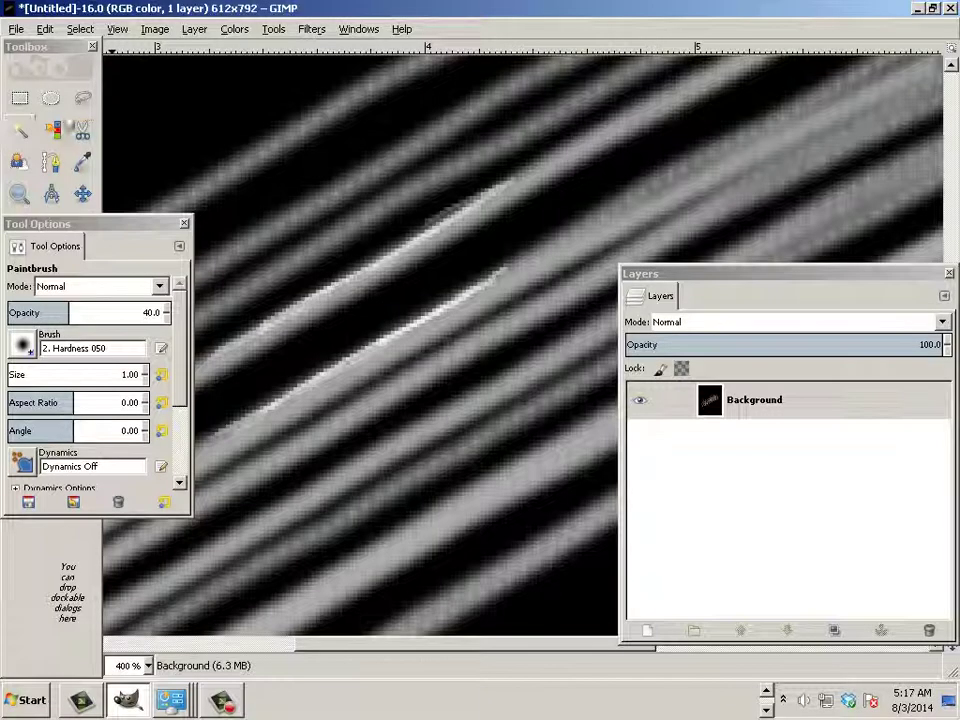
In Scale Image, set resolution to 100 ppi and width to 8.5 in, giving 850 × 1100 px.
click(152, 30)
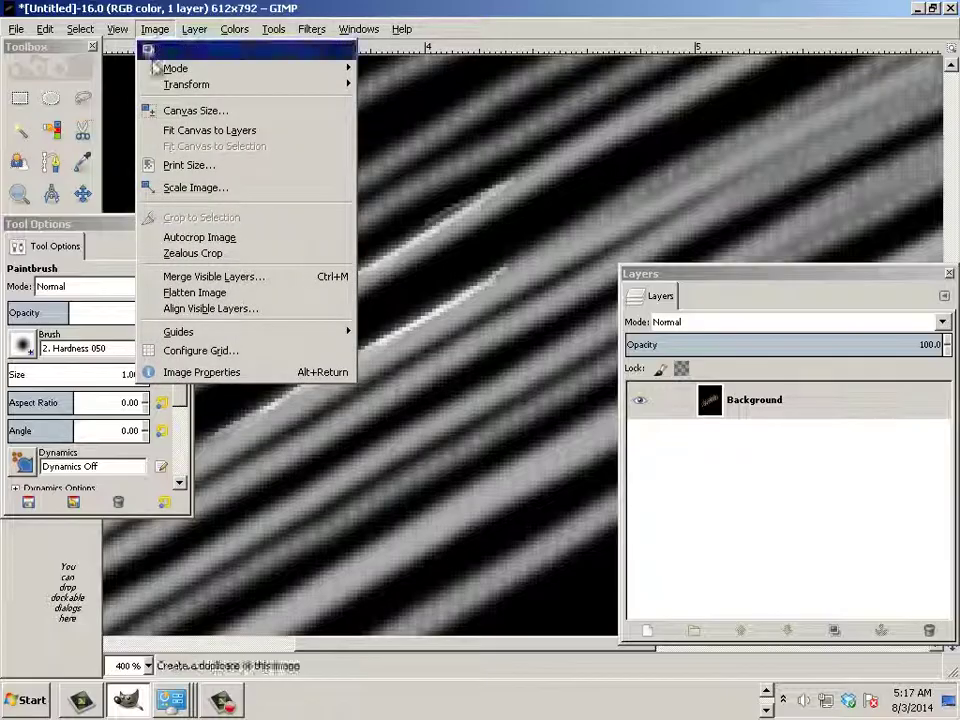
mouse_move(168, 70)
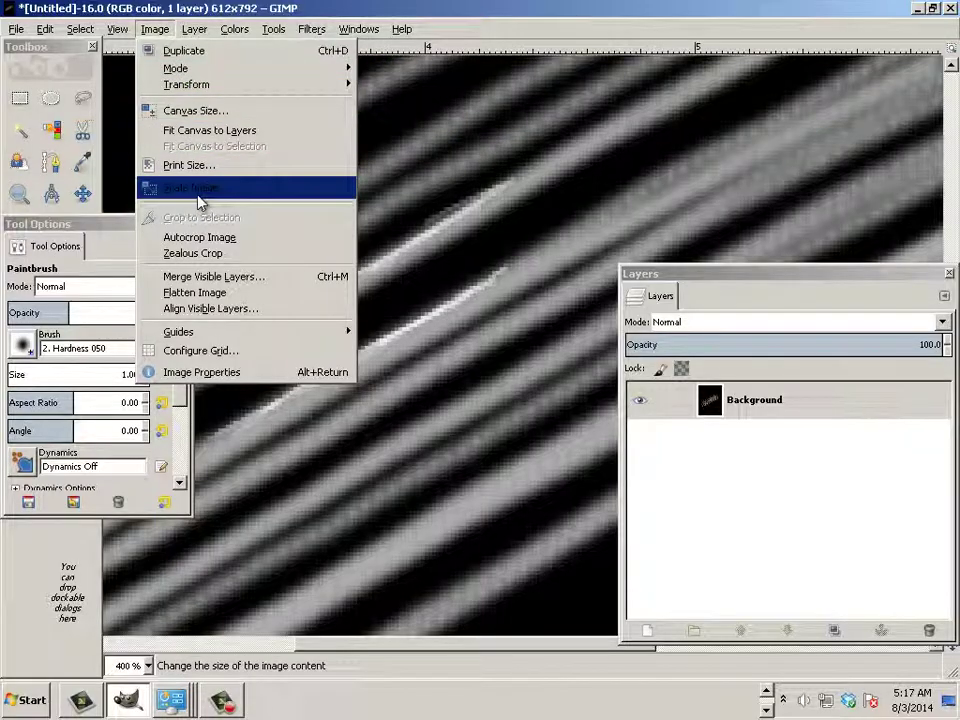
click(203, 202)
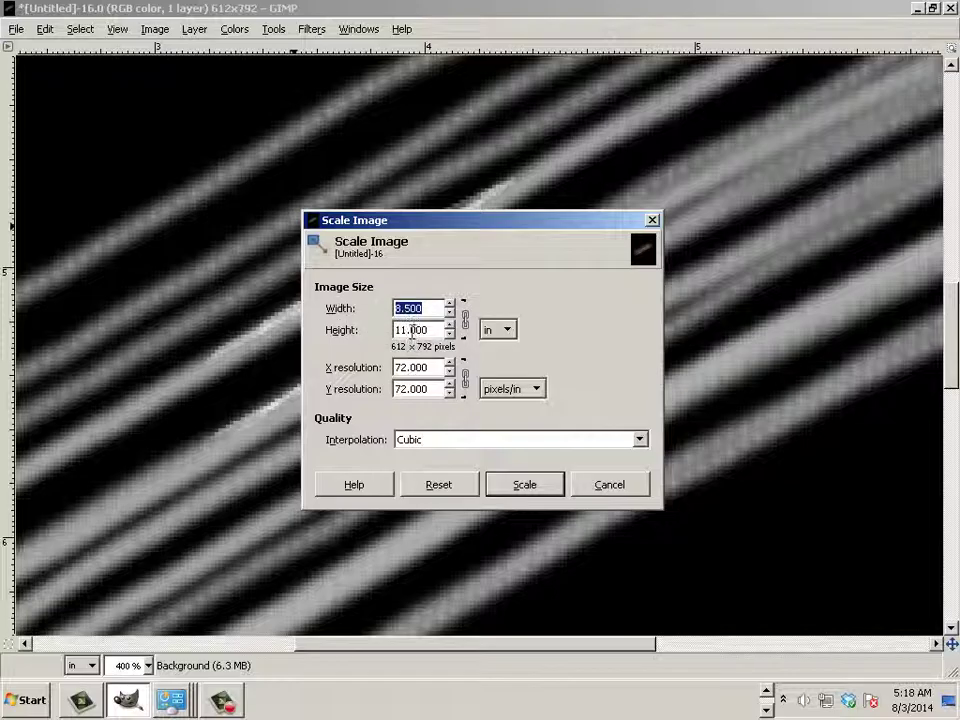
click(420, 367)
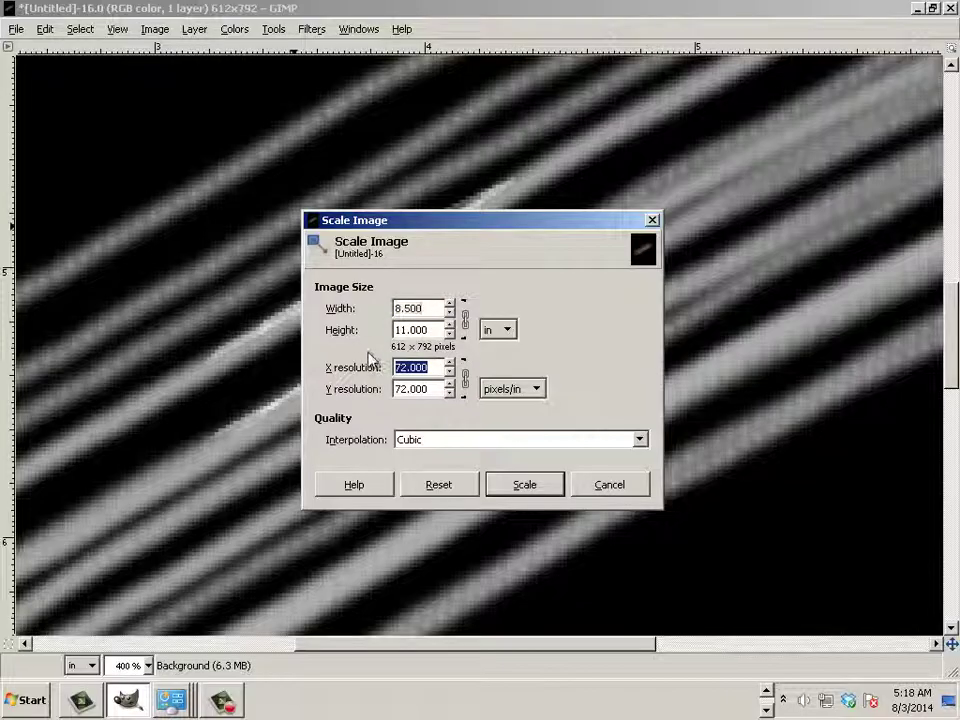
text(1)
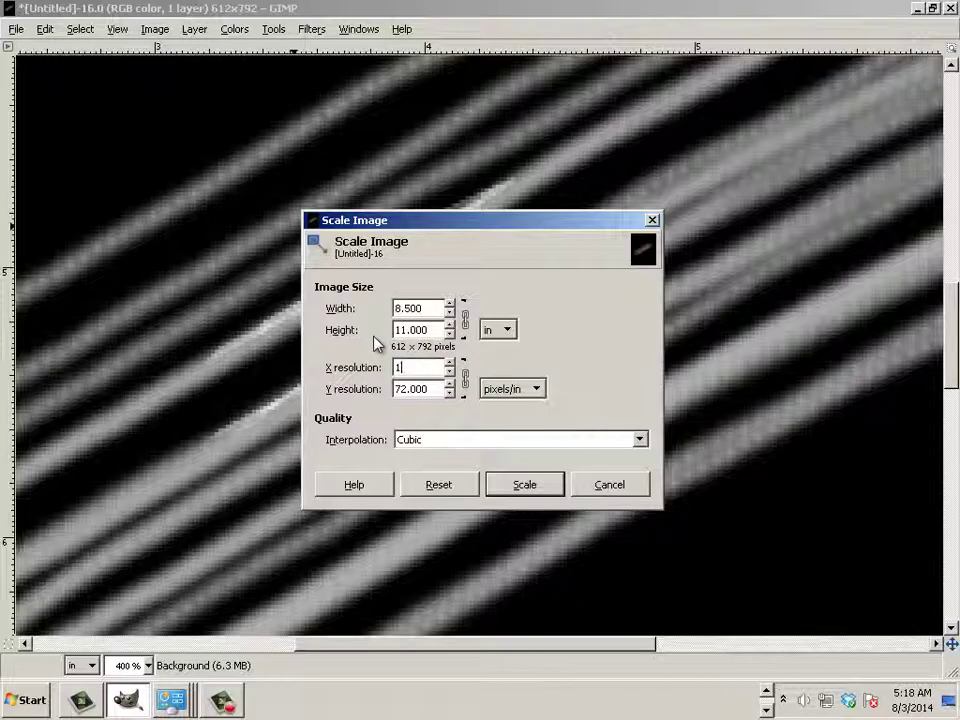
text(00)
key(Tab)
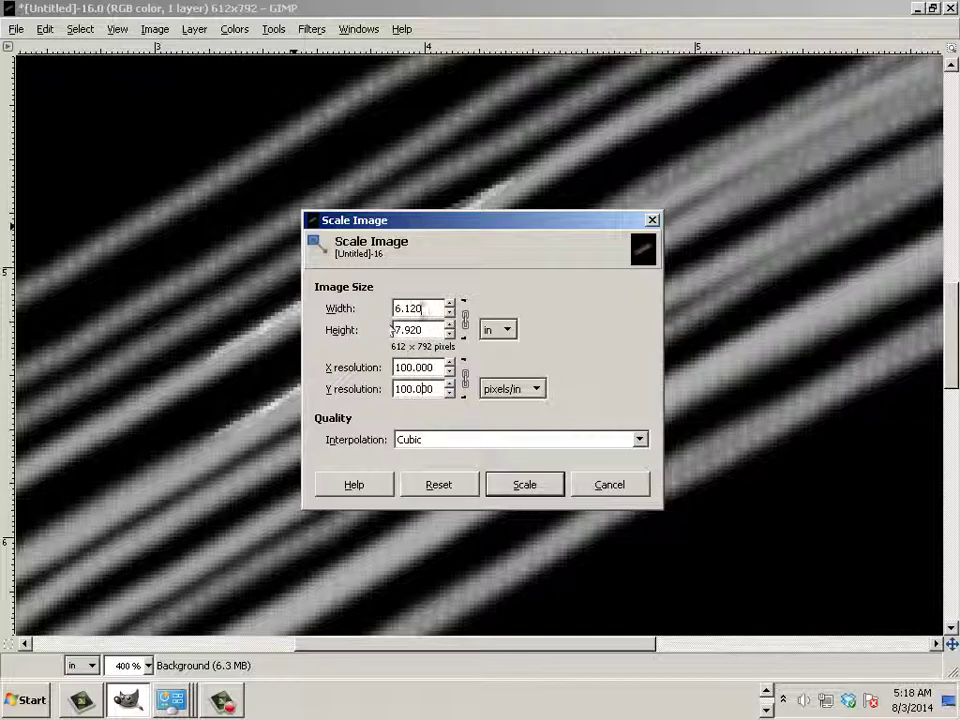
double_click(426, 310)
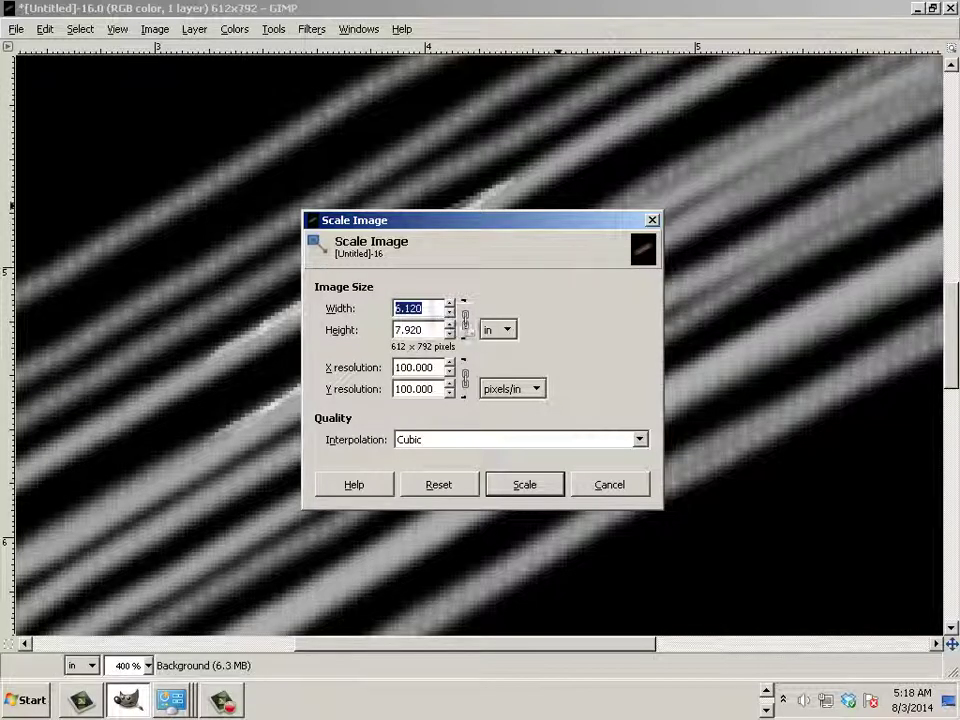
text(8.5)
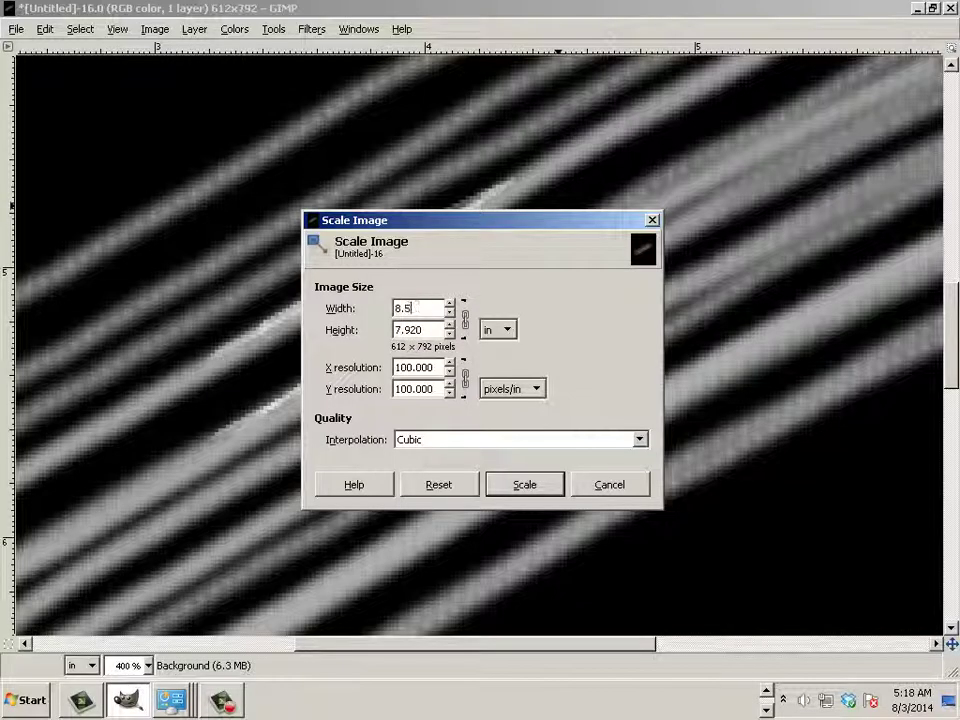
key(Tab)
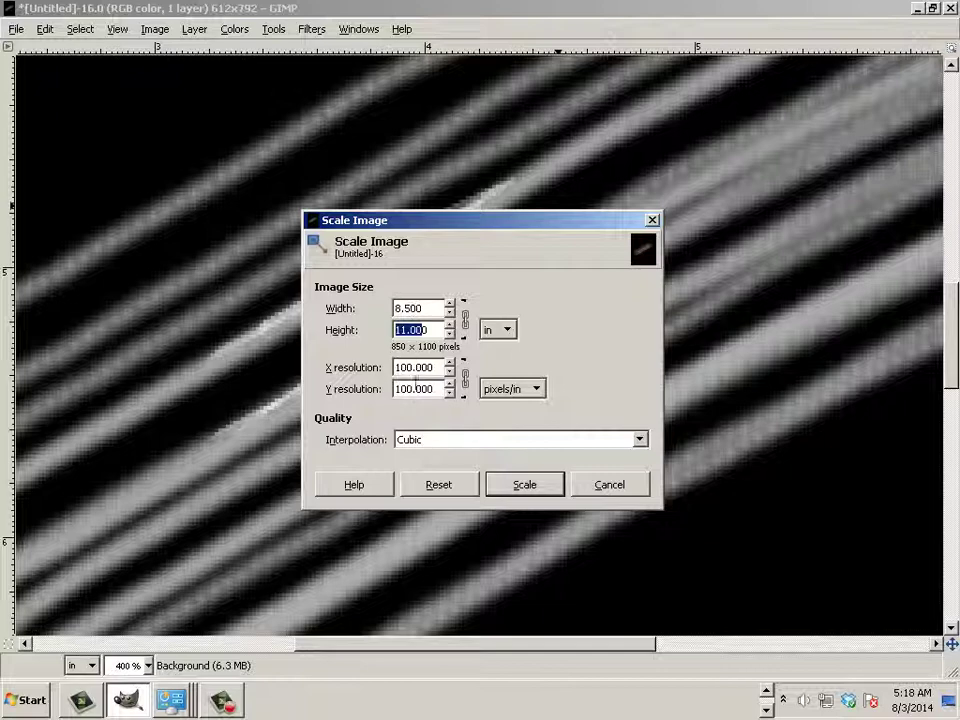
Apply the scale to 850 × 1100 pixels and zoom around the canvas.
click(515, 483)
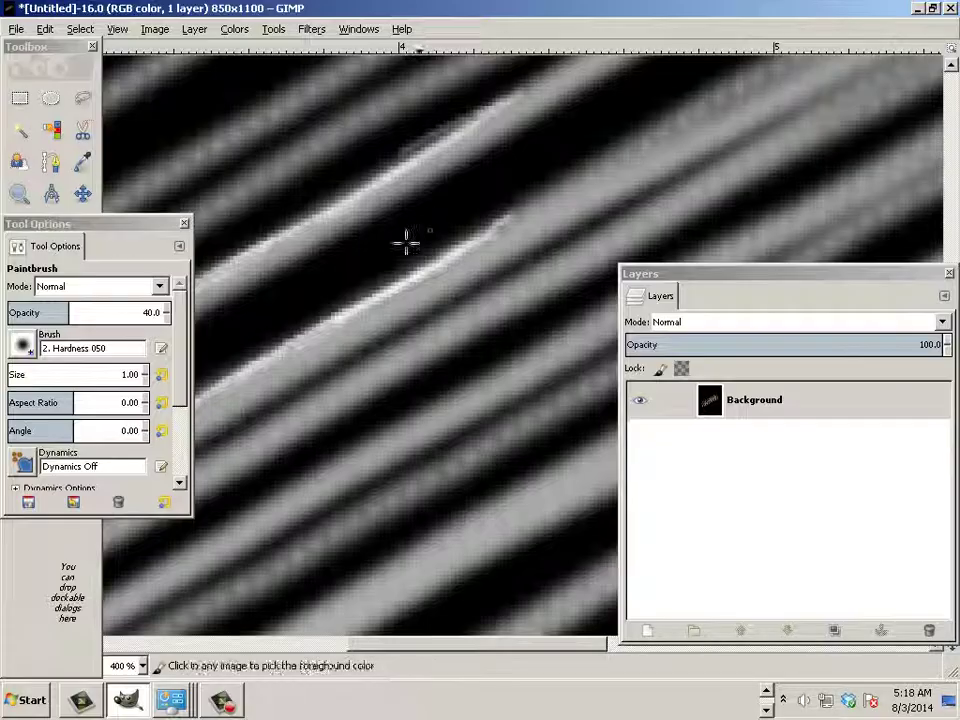
ctrl+scroll(403, 242, down, 3)
ctrl+scroll(390, 270, down, 3)
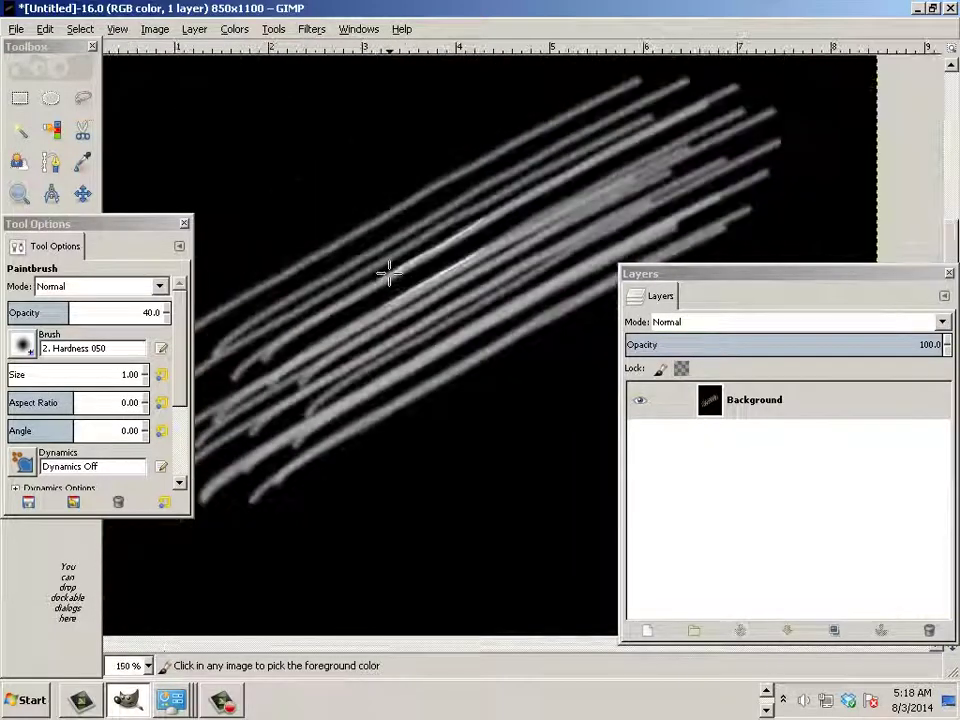
ctrl+scroll(390, 272, up, 3)
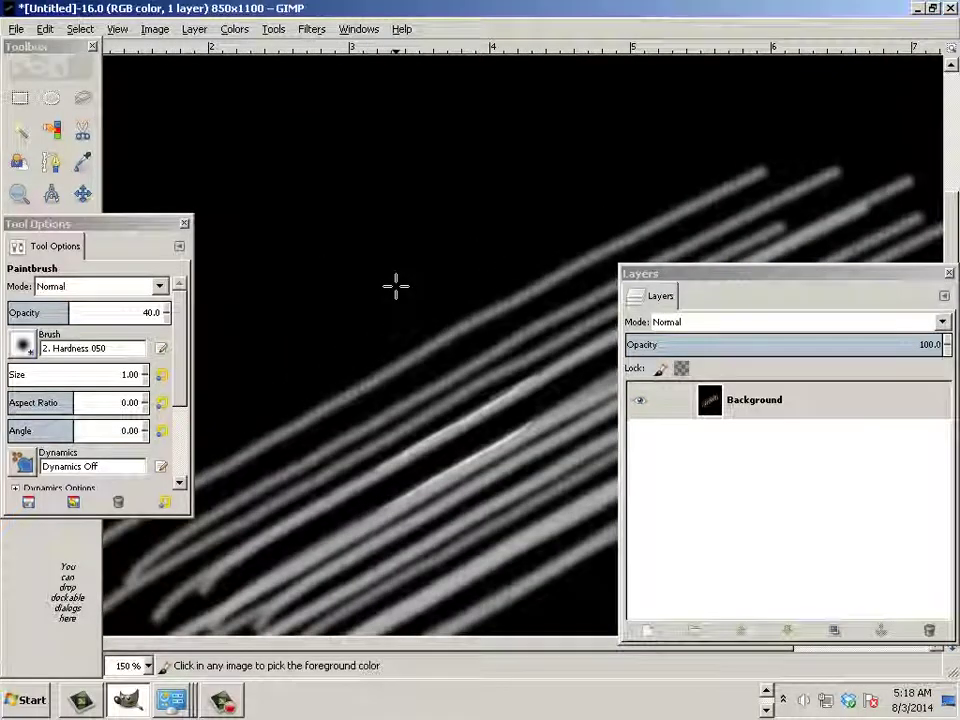
scroll(395, 285, up, 2)
Return the brush size to 1 and pan the view across the stripes.
key(bracketright)
key(bracketright)
key(bracketright)
key(bracketright)
key(bracketright)
key(bracketright)
key(bracketright)
key(bracketright)
key(bracketright)
key(bracketright)
key(bracketleft)
key(bracketleft)
key(bracketleft)
key(bracketleft)
key(bracketleft)
key(bracketleft)
key(bracketleft)
key(bracketleft)
key(bracketleft)
key(bracketleft)
mouse_move(484, 465)
mouse_down()
mouse_move(392, 167)
mouse_move(390, 212)
mouse_move(512, 223)
mouse_move(259, 165)
mouse_move(375, 231)
mouse_move(314, 175)
mouse_move(340, 170)
mouse_up()
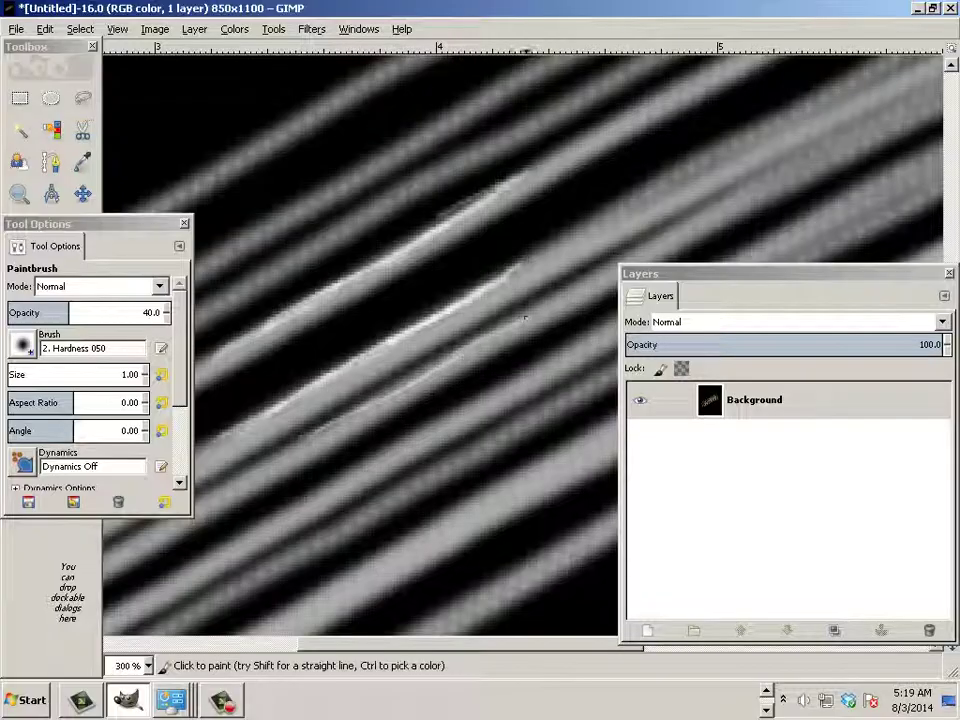
Paint eight fine 1-pixel light lines along the bristle stripes, then zoom to 100%.
mouse_move(525, 318)
mouse_down()
mouse_move(310, 432)
mouse_move(336, 421)
mouse_up()
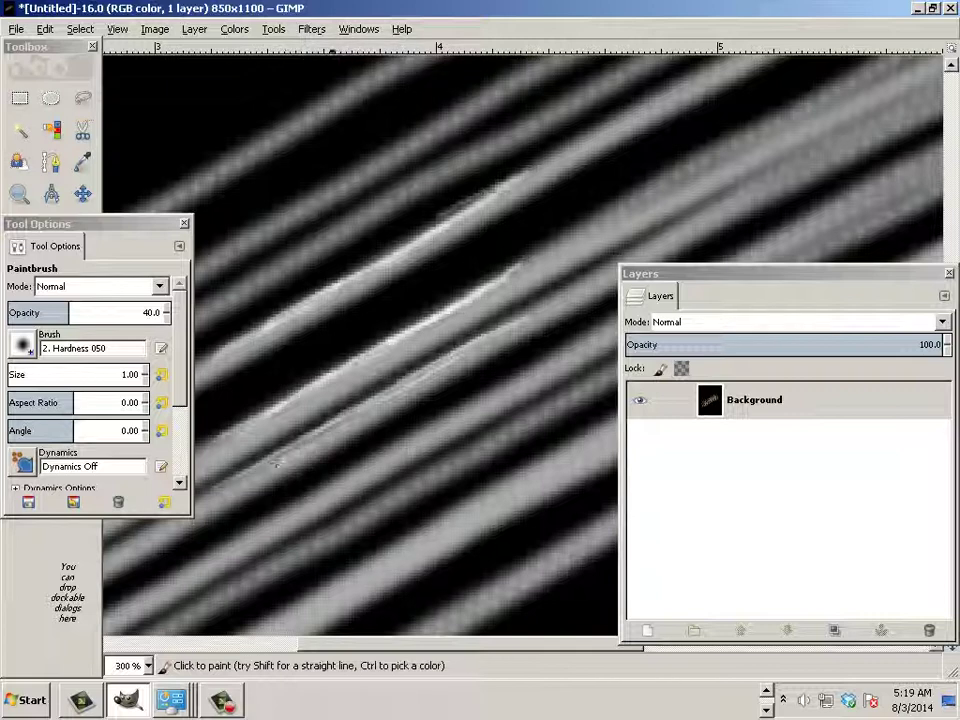
mouse_move(224, 340)
mouse_down()
mouse_move(434, 212)
mouse_move(250, 312)
mouse_up()
mouse_move(289, 432)
mouse_down()
mouse_move(218, 476)
mouse_move(228, 488)
mouse_move(370, 411)
mouse_up()
drag(368, 475, 534, 368)
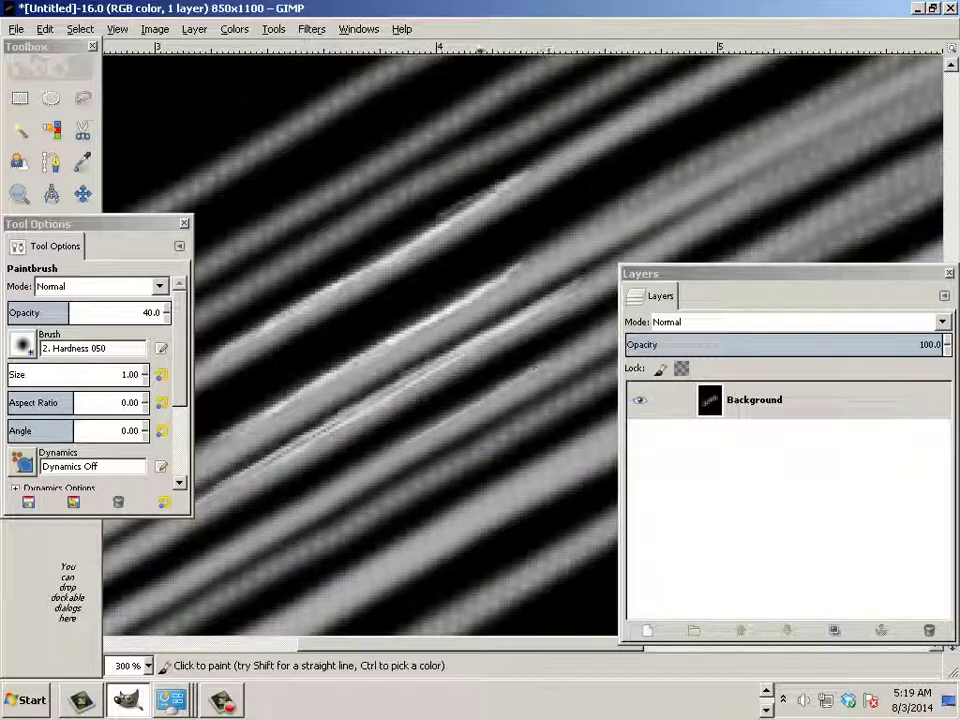
drag(330, 318, 183, 402)
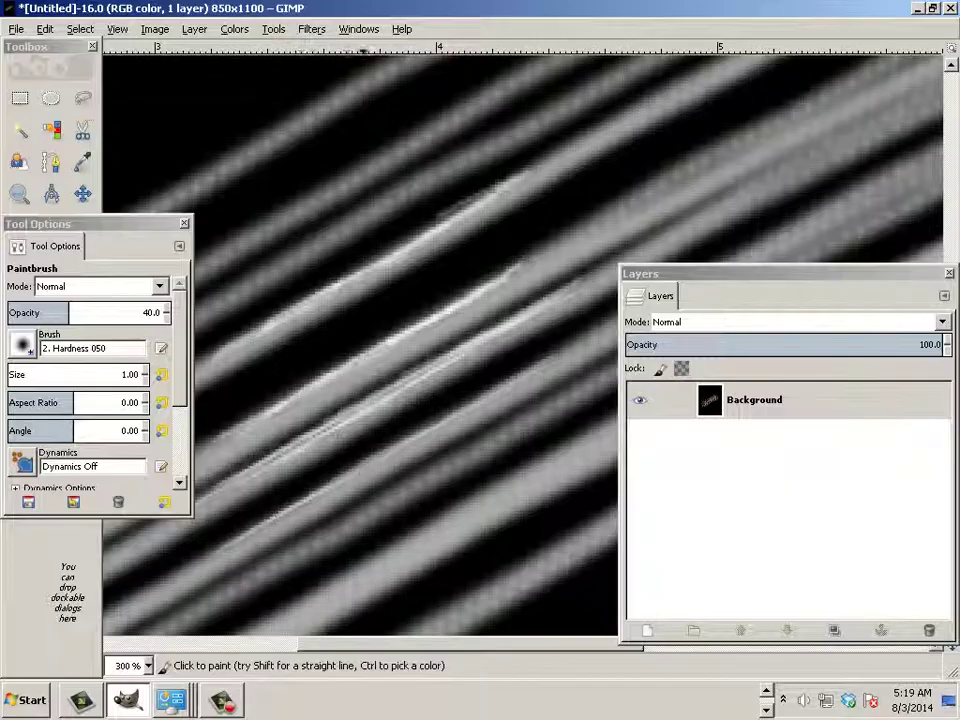
drag(397, 450, 548, 359)
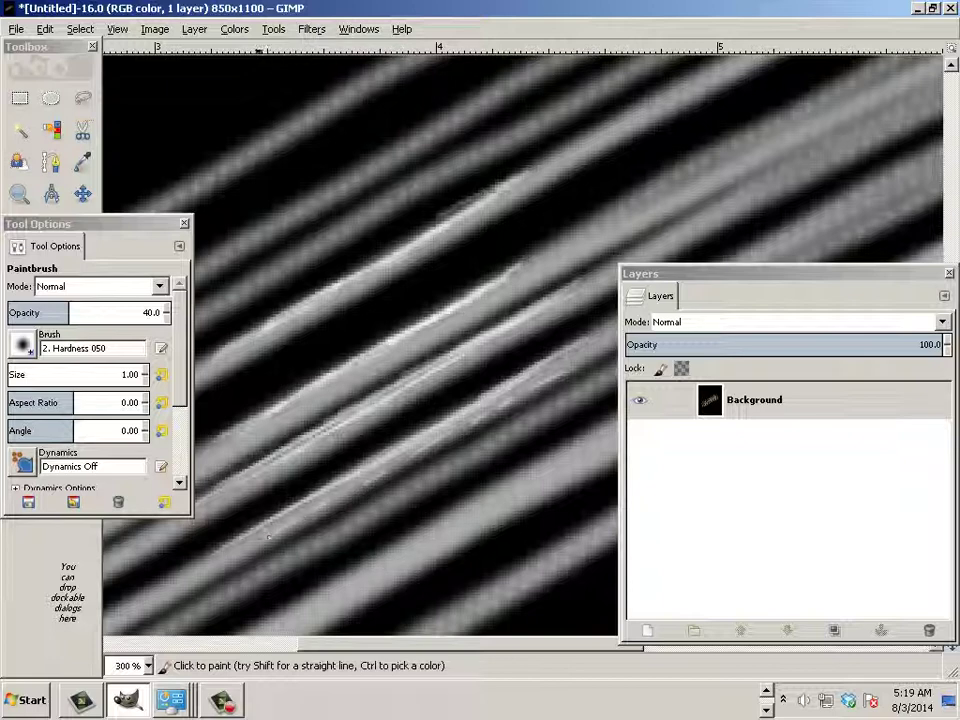
mouse_move(218, 342)
mouse_down()
mouse_move(232, 346)
mouse_move(284, 316)
mouse_up()
drag(356, 432, 457, 366)
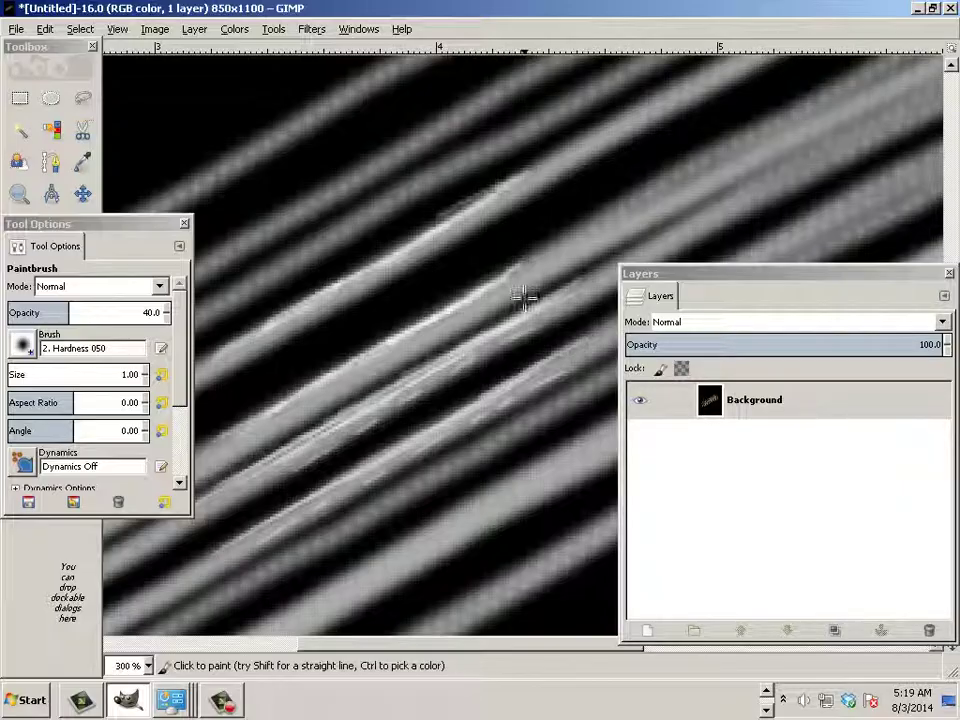
key(ctrl)
key(1)
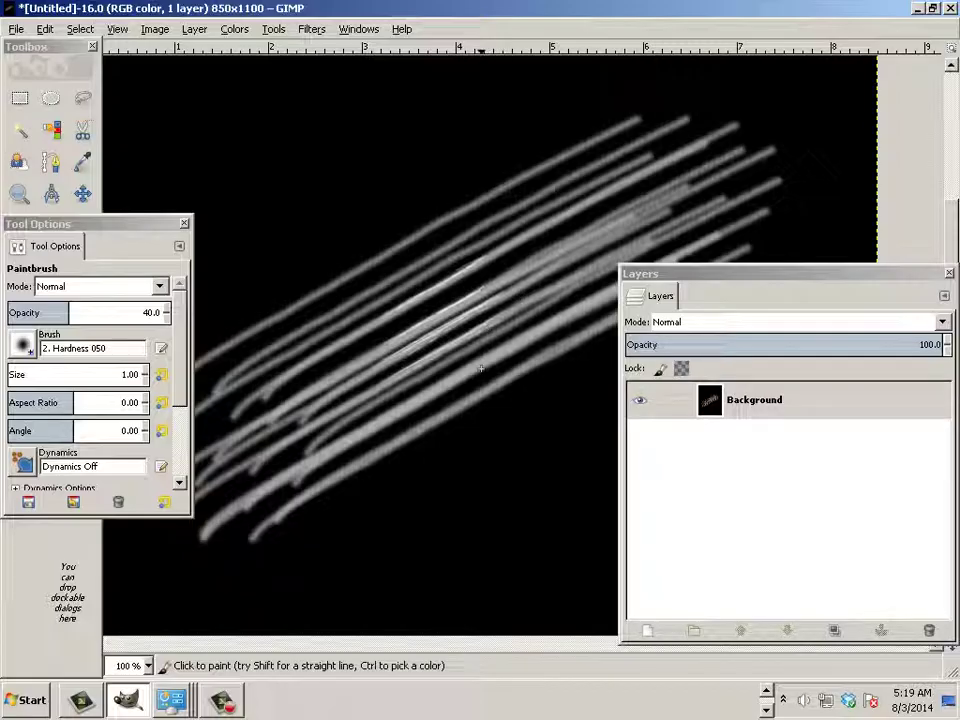
click(155, 30)
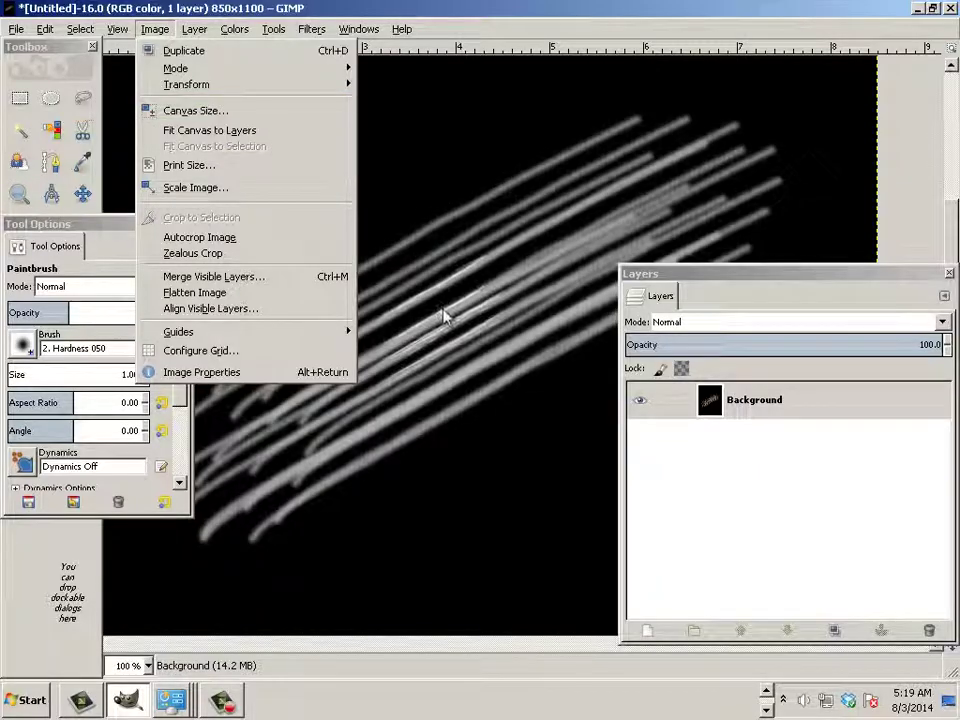
click(474, 337)
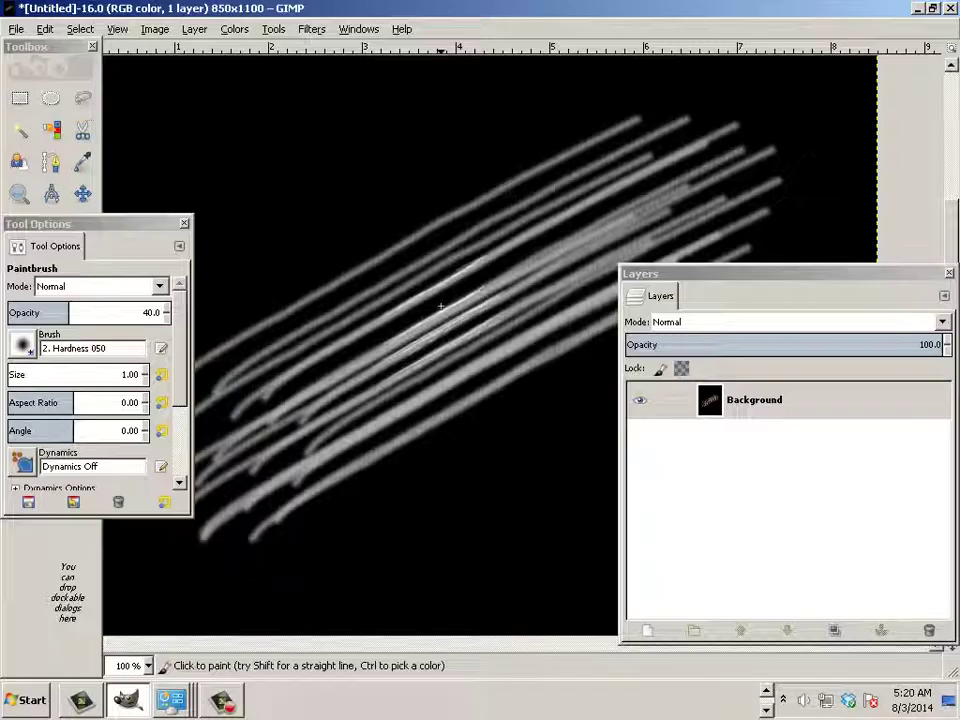
Zoom out to view the page and raise the paintbrush size to 61.
scroll(441, 305, down, 2)
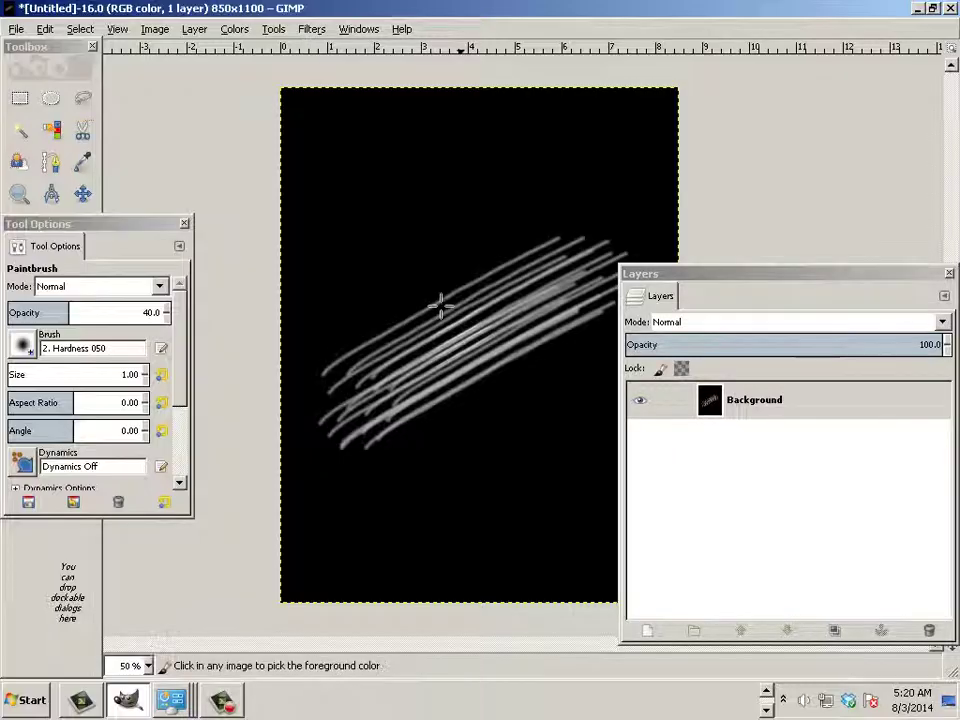
scroll(440, 306, up, 1)
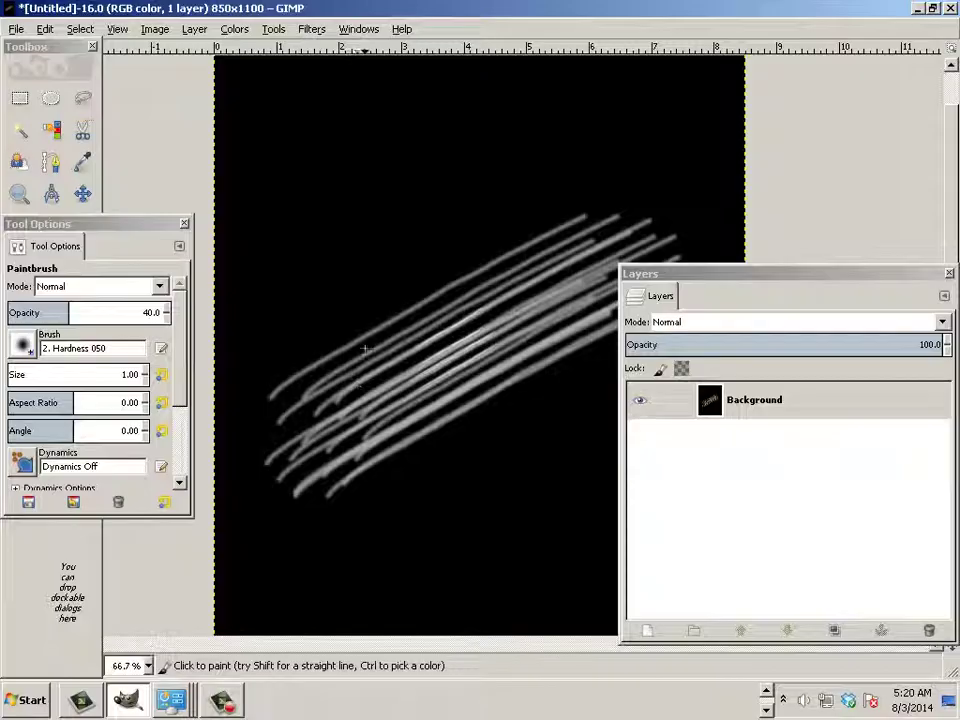
key(bracketright)
key(bracketright)
key(bracketright)
key(bracketright)
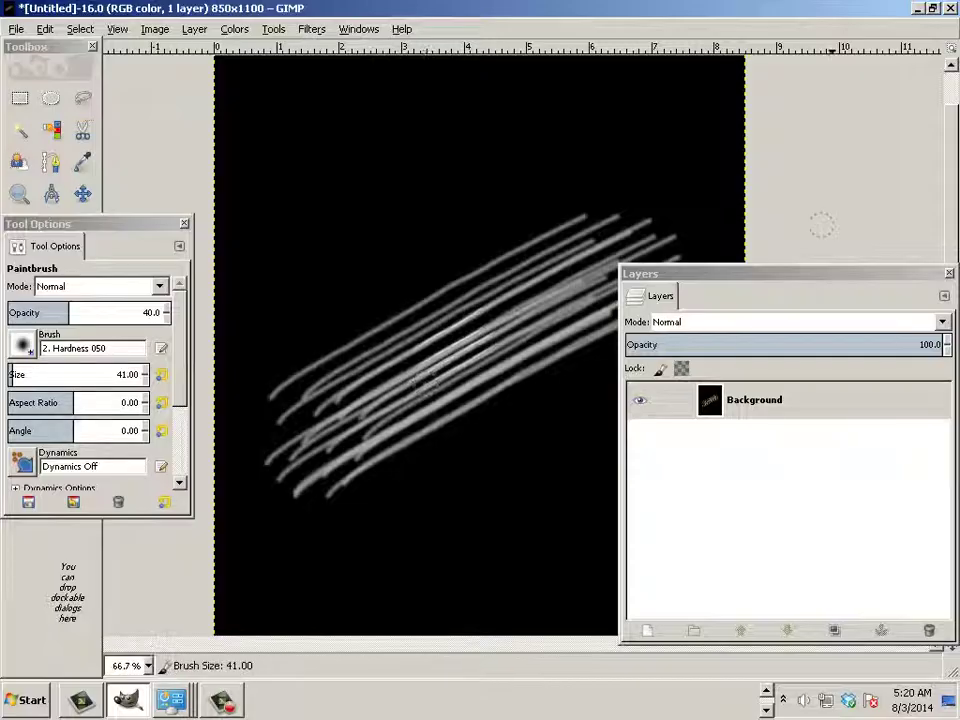
key(bracketright)
key(bracketright)
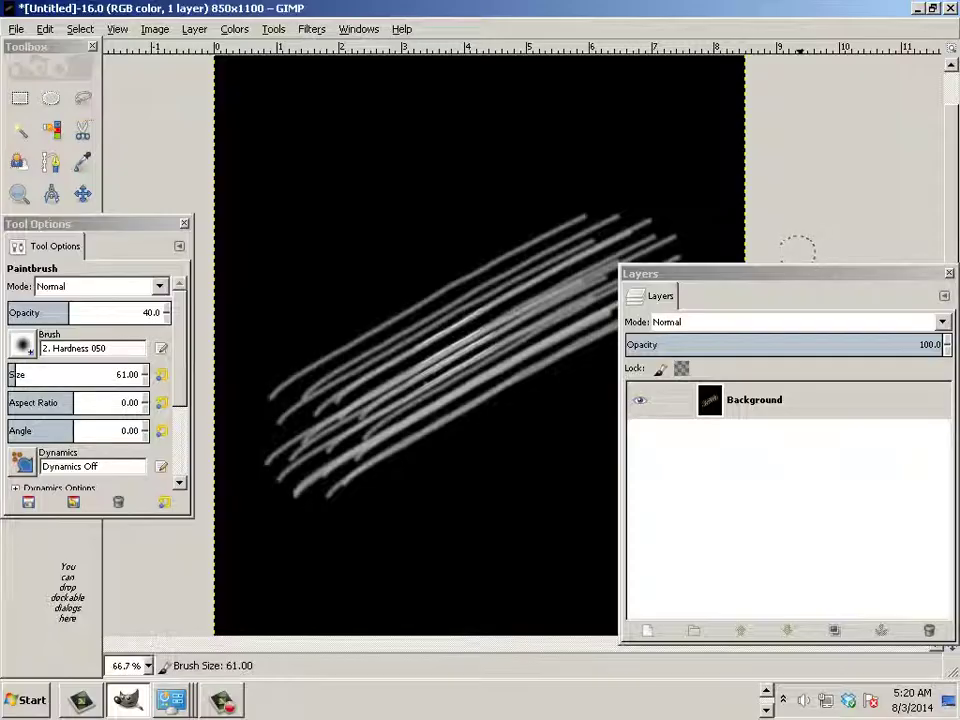
Reopen Scale Image and confirm the image is 8.5 × 11 in at 100 pixels/in (850 × 1100).
click(155, 29)
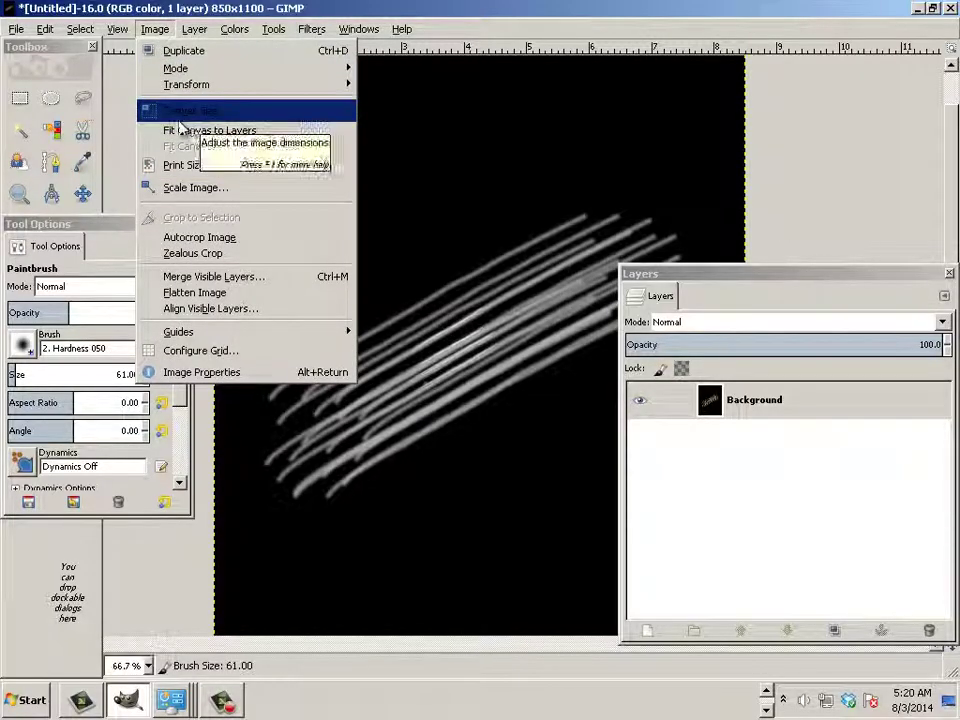
click(189, 187)
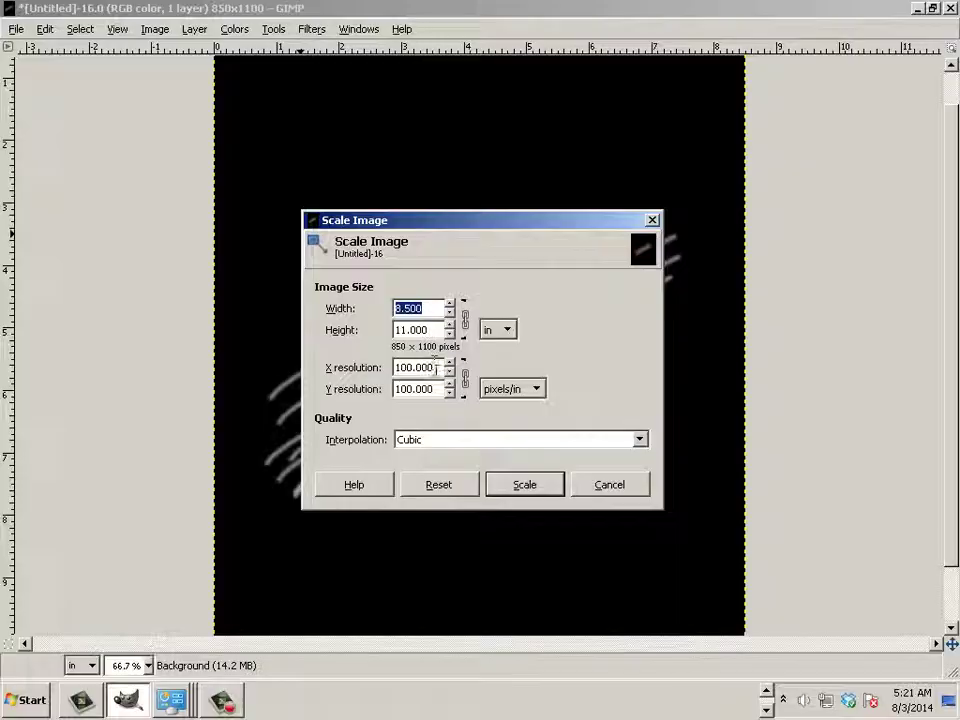
drag(438, 370, 396, 368)
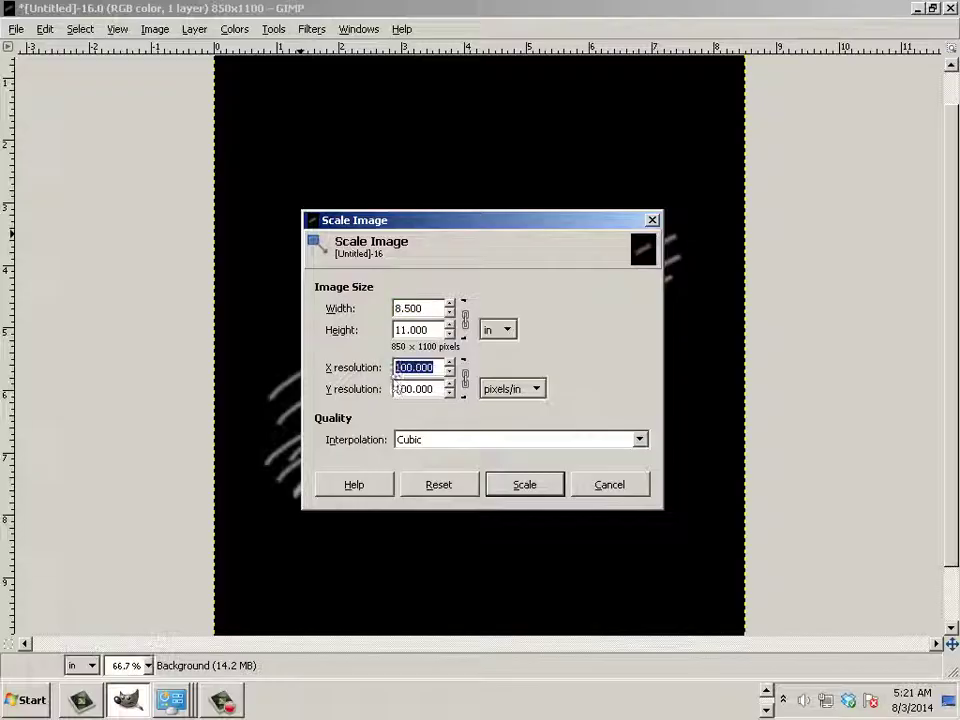